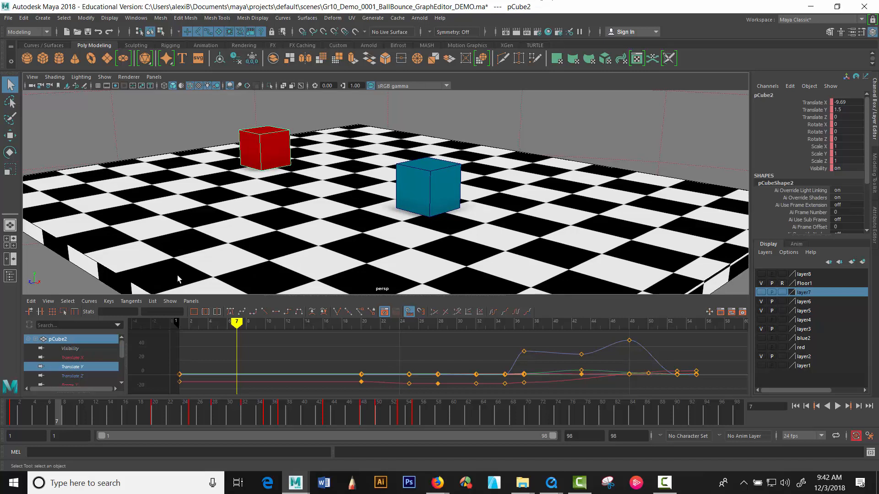
# Step: Play the two-cube animation from frame 1, then stop playback
pyautogui.moveTo(178, 422); pyautogui.dragTo(0, 423)
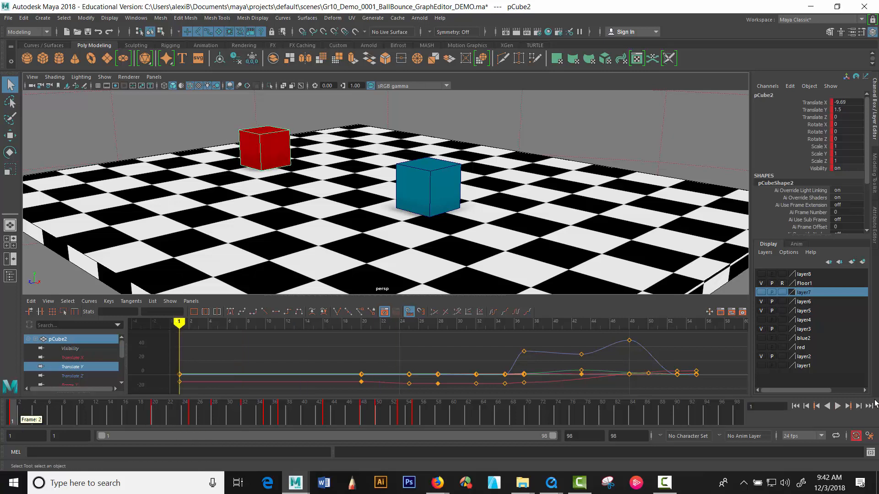
pyautogui.click(835, 407)
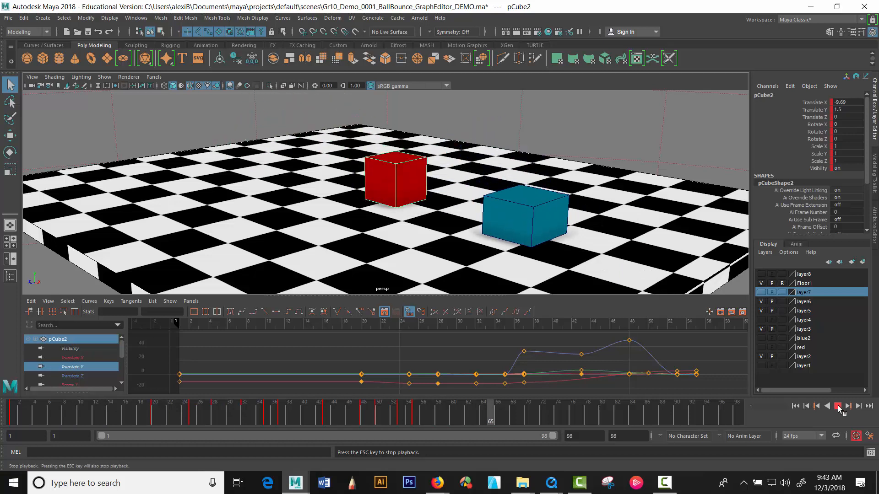
pyautogui.click(838, 406)
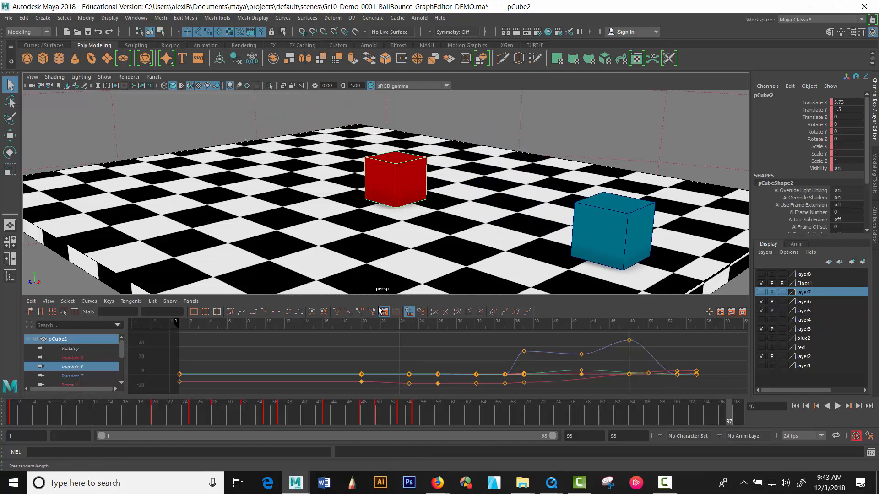
# Step: Enlarge the perspective viewport and replay the animation to review the red cube's jump timing
pyautogui.moveTo(393, 295); pyautogui.dragTo(309, 353)
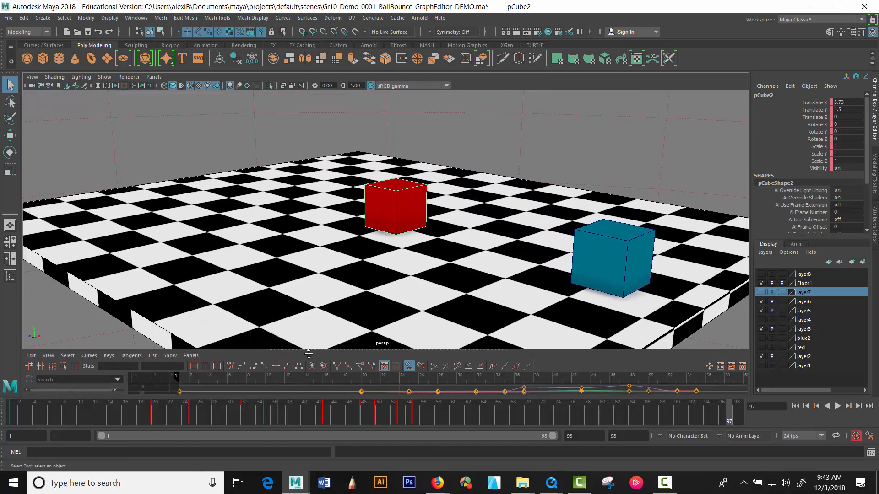
pyautogui.hotkey('alt', 'v')
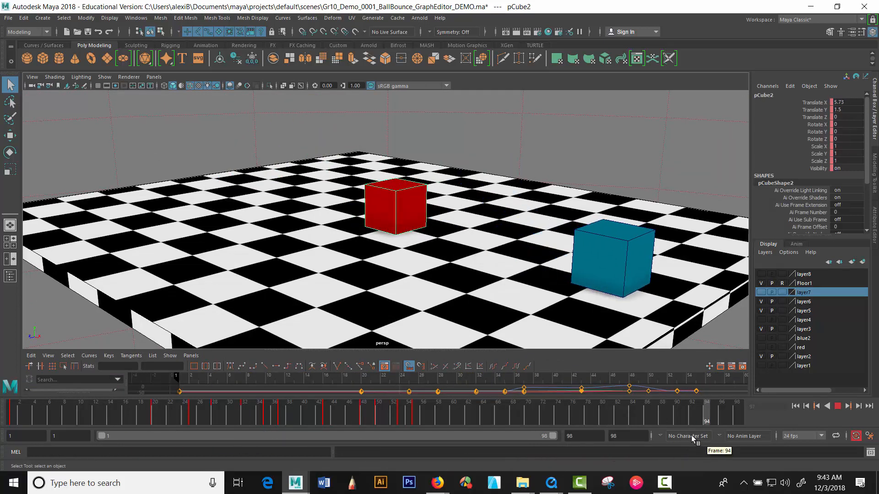
pyautogui.moveTo(233, 431); pyautogui.dragTo(777, 421)
pyautogui.click(839, 407)
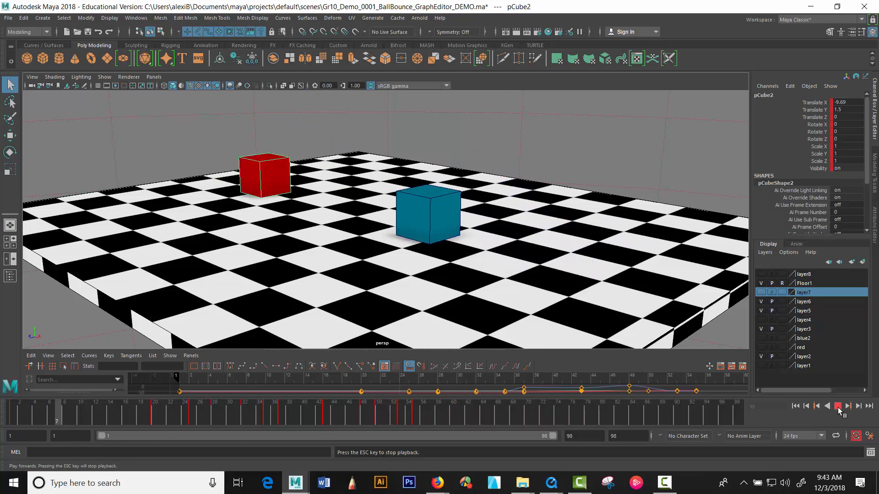
pyautogui.click(837, 407)
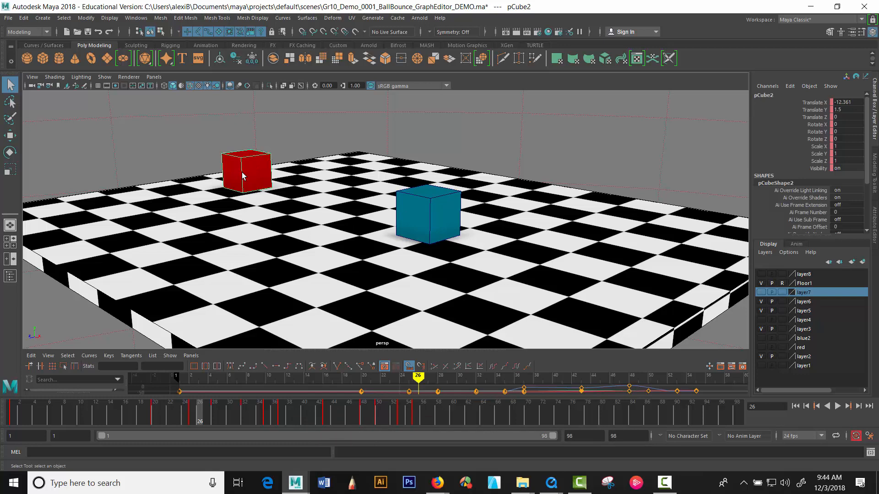
# Step: Save the scene as a new version named Gr10_Demo_0001_BallBounce_GraphEditor_DEMO_02GOTijme.ma
pyautogui.hotkey('ctrl', 'shift', 's')
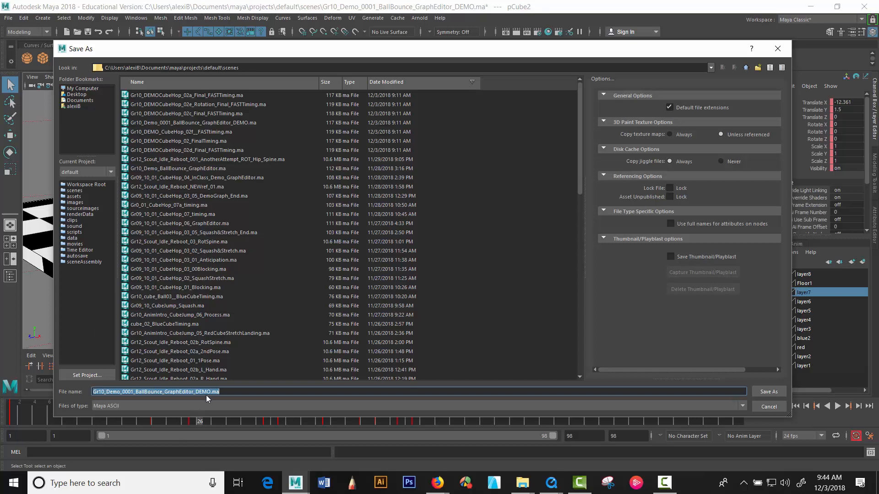
pyautogui.click(212, 392)
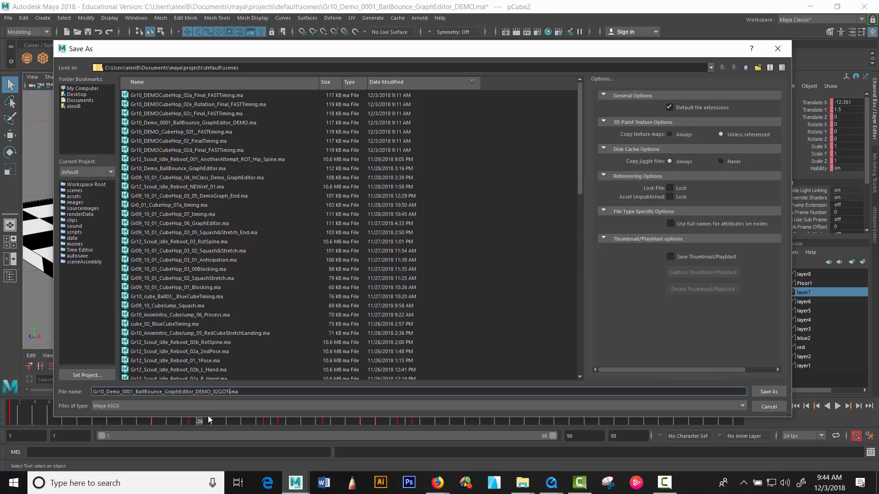
pyautogui.press('Return')
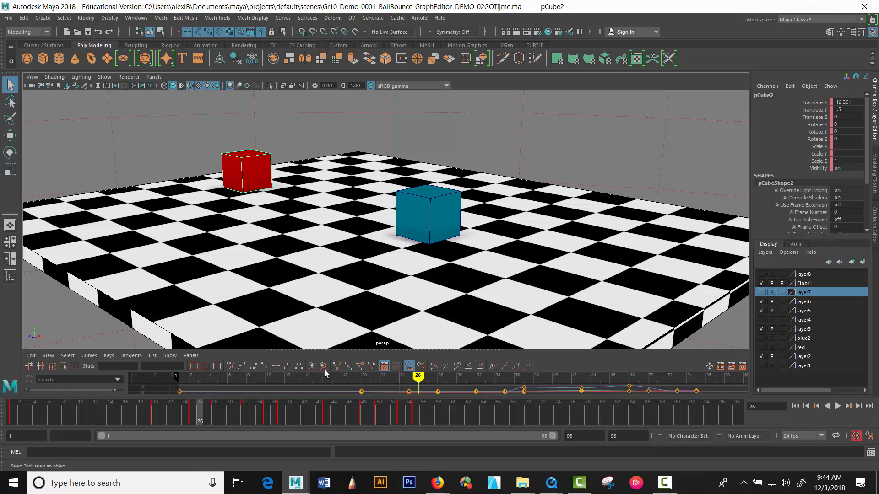
# Step: Enlarge the Graph Editor and step through the red cube's keyed poses from frame 32 to frame 43
pyautogui.moveTo(365, 350); pyautogui.dragTo(363, 238)
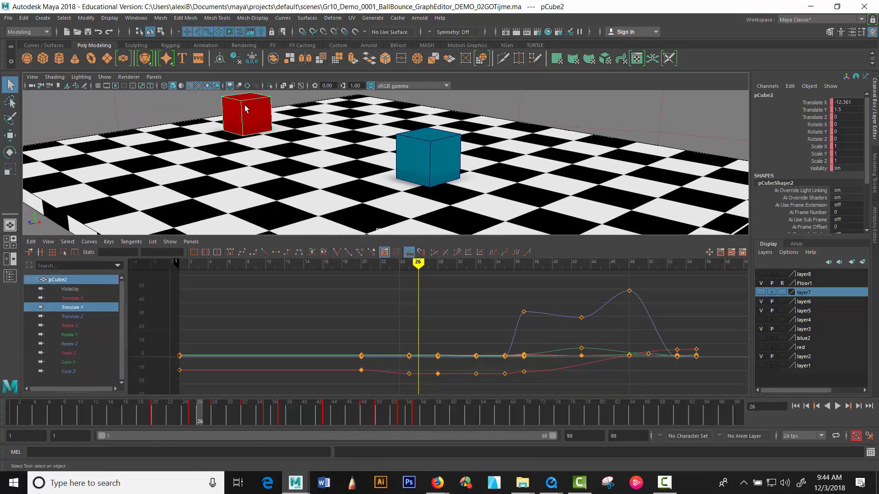
pyautogui.moveTo(155, 411)
pyautogui.mouseDown()
pyautogui.moveTo(118, 414)
pyautogui.moveTo(136, 434)
pyautogui.moveTo(275, 423)
pyautogui.moveTo(245, 430)
pyautogui.mouseUp()
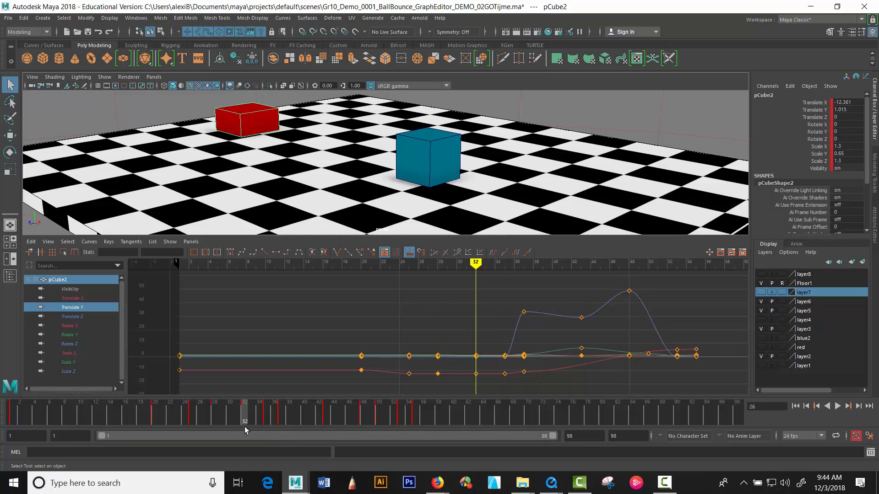
pyautogui.press('.')
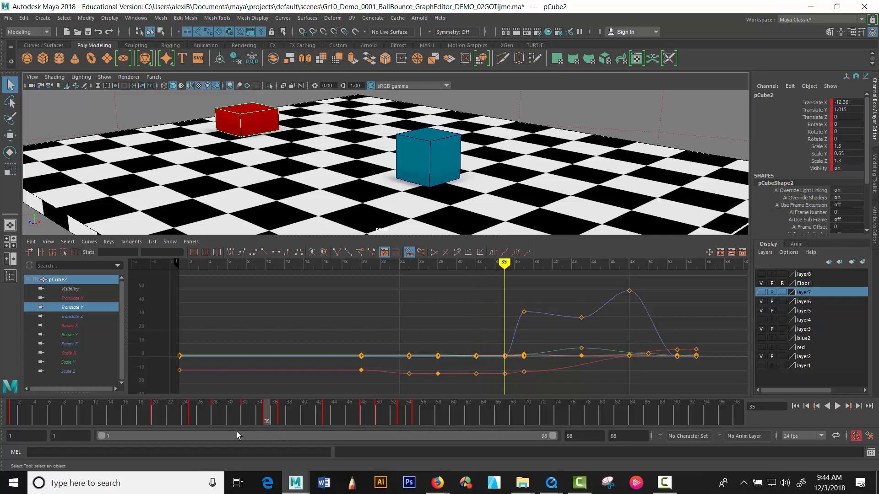
pyautogui.press(',')
pyautogui.press('.')
pyautogui.press('.')
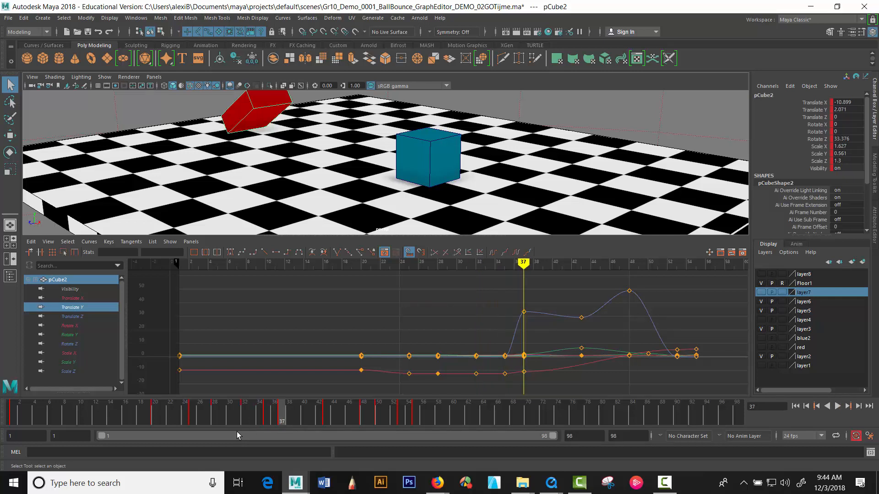
pyautogui.press('.')
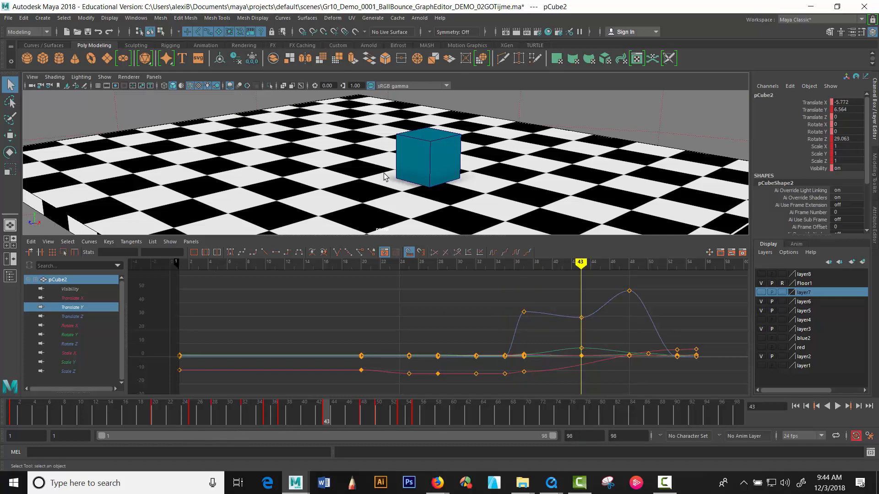
# Step: Enlarge the viewport, orbit to a side view of both cubes, and play the red cube's jump from frame 37
pyautogui.moveTo(347, 237); pyautogui.dragTo(336, 306)
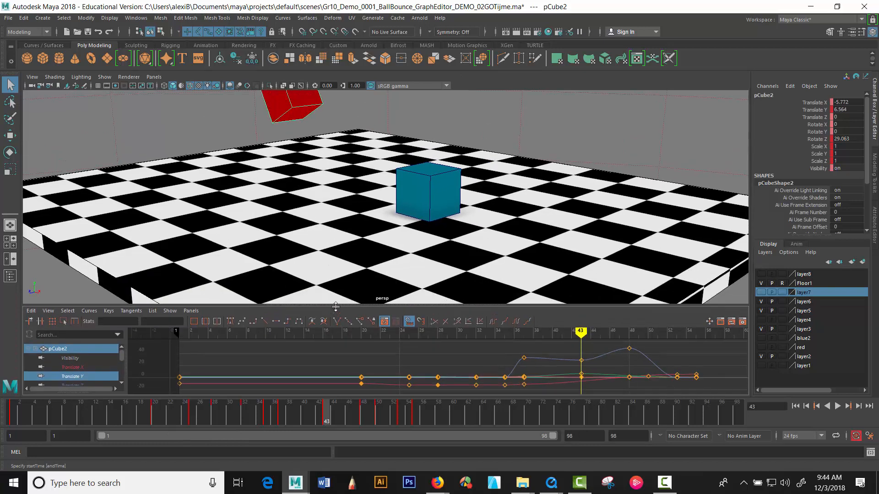
pyautogui.keyDown('alt'); pyautogui.moveTo(327, 222); pyautogui.dragTo(347, 255, button='middle'); pyautogui.keyUp('alt')
pyautogui.keyDown('alt'); pyautogui.moveTo(226, 235); pyautogui.dragTo(259, 179); pyautogui.keyUp('alt')
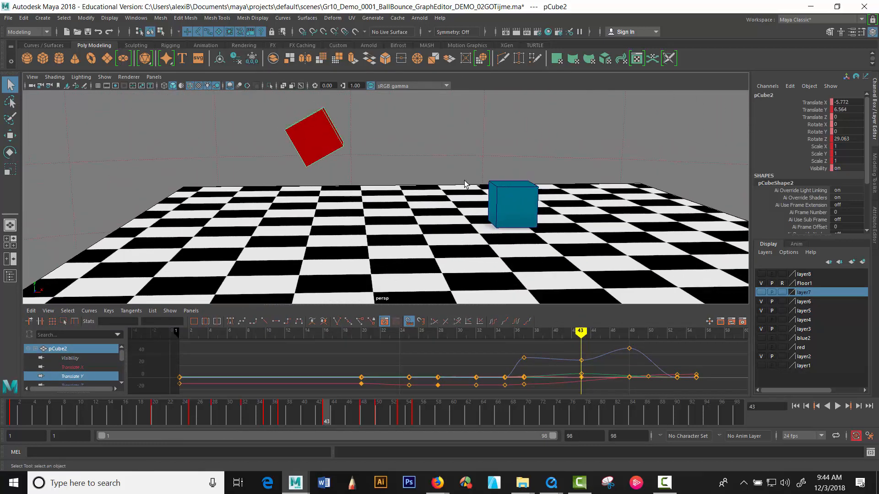
pyautogui.click(283, 413)
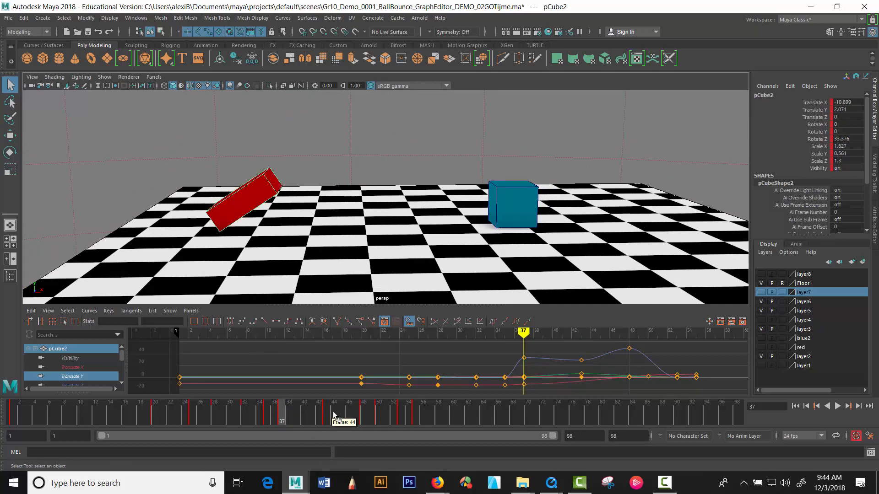
pyautogui.hotkey('alt', 'v')
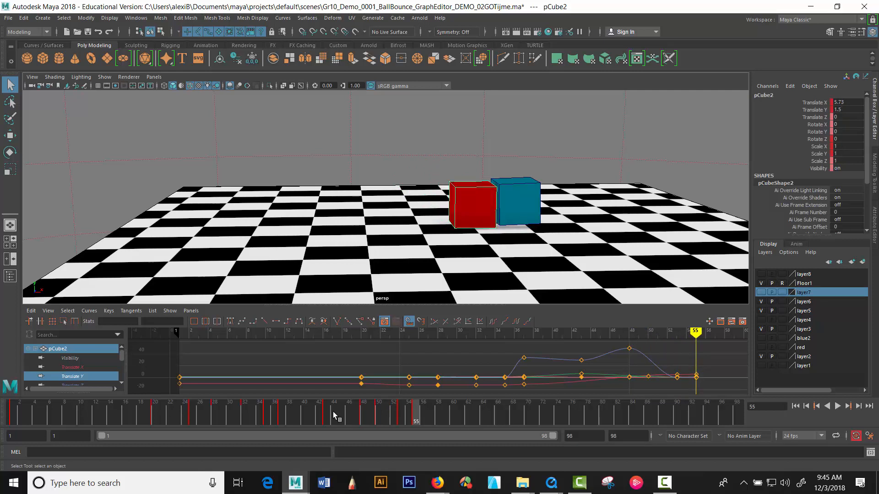
# Step: Step backward frame by frame through the red cube's jump, from frame 55 to the takeoff at frame 37
pyautogui.hotkey('alt', ',')
pyautogui.hotkey('alt', ',')
pyautogui.hotkey('alt', ',')
pyautogui.hotkey('alt', ',')
pyautogui.hotkey('alt', ',')
pyautogui.hotkey('alt', ',')
pyautogui.hotkey('alt', ',')
pyautogui.hotkey('alt', ',')
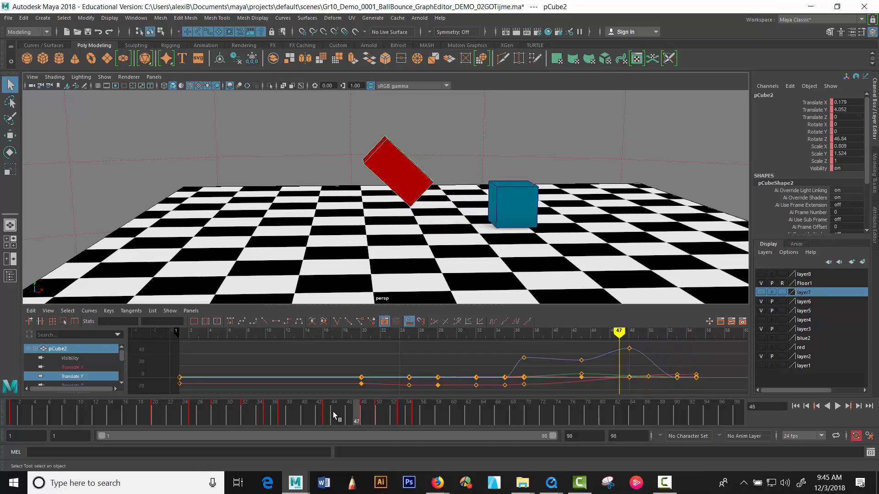
pyautogui.hotkey('alt', ',')
pyautogui.hotkey('alt', ',')
pyautogui.hotkey('alt', ',')
pyautogui.hotkey('alt', ',')
pyautogui.hotkey('alt', ',')
pyautogui.hotkey('alt', ',')
pyautogui.hotkey('alt', ',')
pyautogui.hotkey('alt', ',')
pyautogui.hotkey('alt', ',')
pyautogui.hotkey('alt', ',')
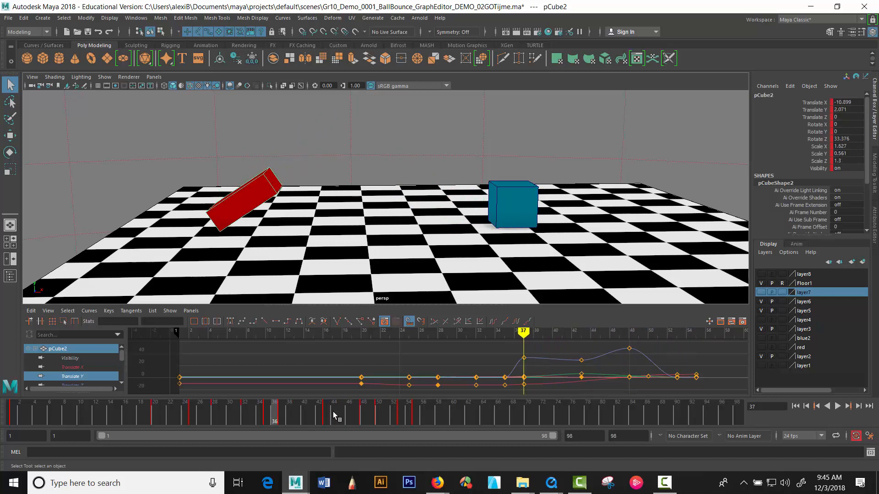
# Step: Step forward through the red cube's jump from frame 37 to frame 50, examining the airborne and landing poses
pyautogui.hotkey('alt', '.')
pyautogui.hotkey('alt', '.')
pyautogui.hotkey('alt', '.')
pyautogui.hotkey('alt', '.')
pyautogui.hotkey('alt', '.')
pyautogui.hotkey('alt', '.')
pyautogui.hotkey('alt', '.')
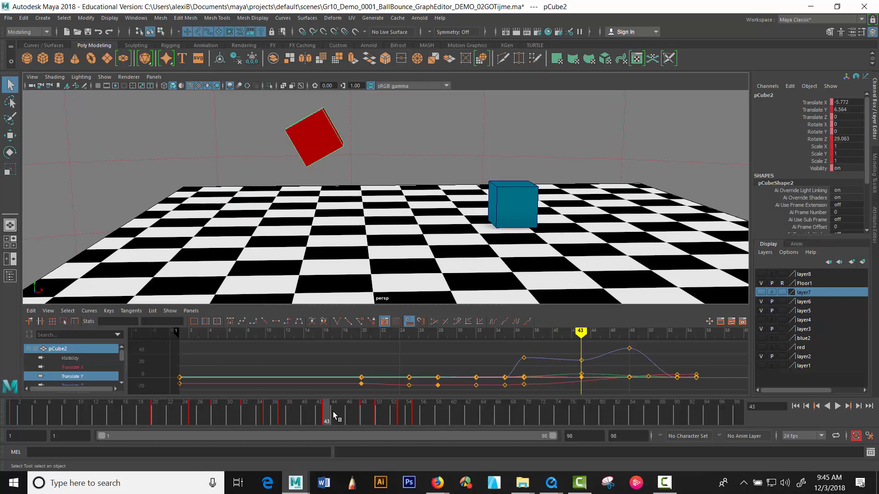
pyautogui.hotkey('alt', '.')
pyautogui.hotkey('alt', '.')
pyautogui.hotkey('alt', '.')
pyautogui.hotkey('alt', '.')
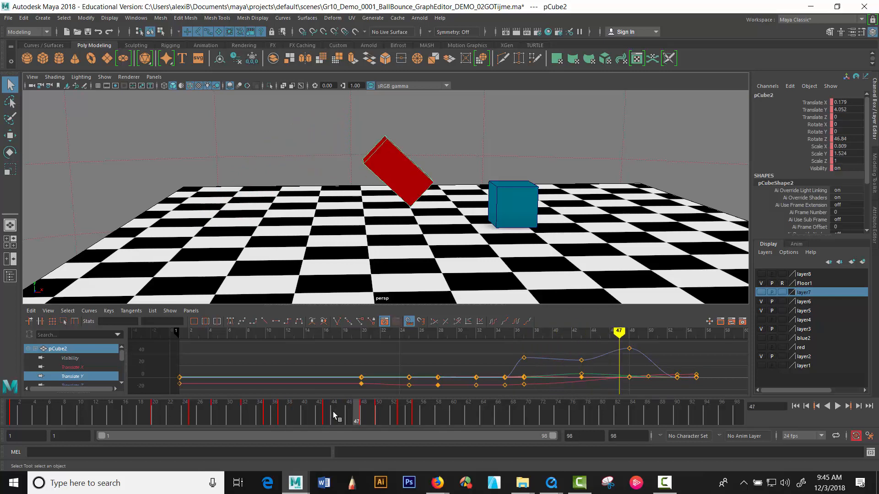
pyautogui.hotkey('alt', '.')
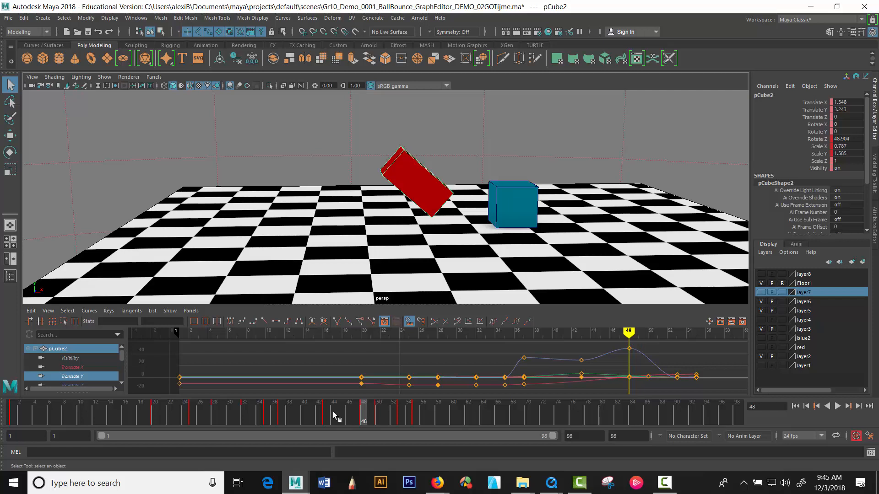
pyautogui.hotkey('alt', '.')
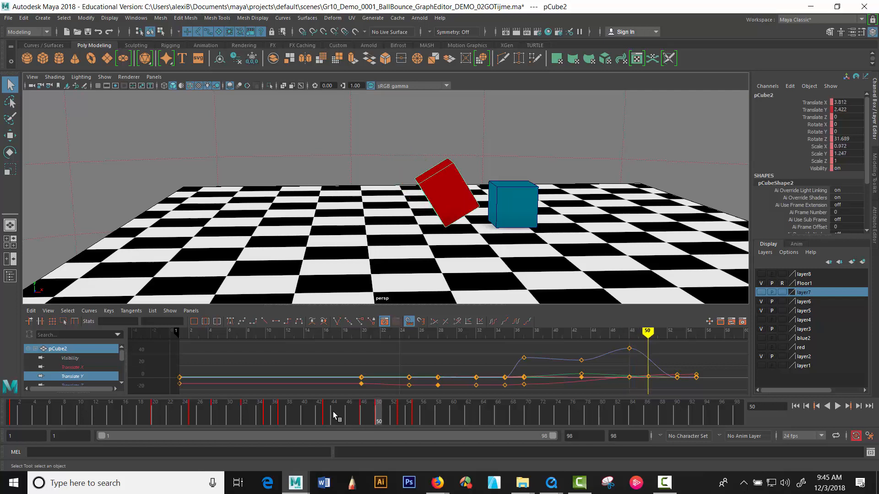
# Step: Compare the red cube's landing poses around frames 48 and 50, ending on frame 48
pyautogui.hotkey('alt', ',')
pyautogui.hotkey('alt', '.')
pyautogui.hotkey('alt', '.')
pyautogui.hotkey('alt', ',')
pyautogui.hotkey('alt', ',')
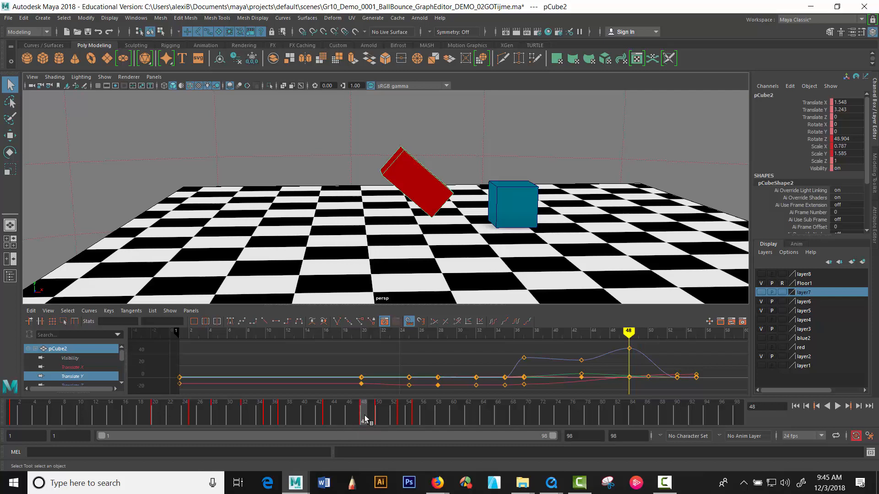
pyautogui.keyDown('shift'); pyautogui.moveTo(365, 419); pyautogui.dragTo(418, 418); pyautogui.keyUp('shift')
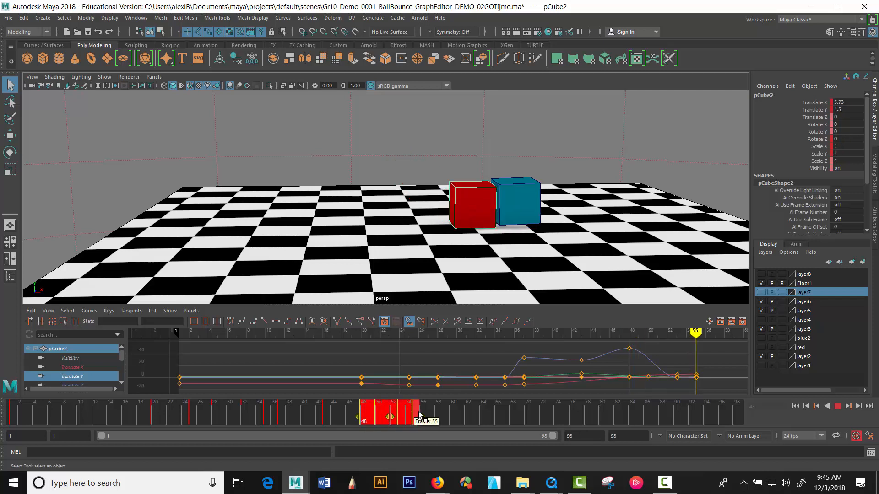
pyautogui.click(339, 406)
pyautogui.click(361, 405)
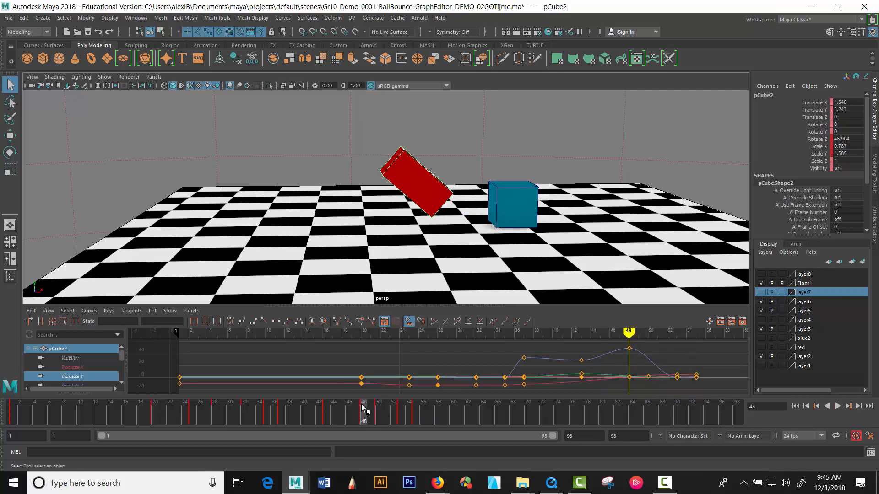
pyautogui.keyDown('shift'); pyautogui.moveTo(363, 407); pyautogui.dragTo(419, 416); pyautogui.keyUp('shift')
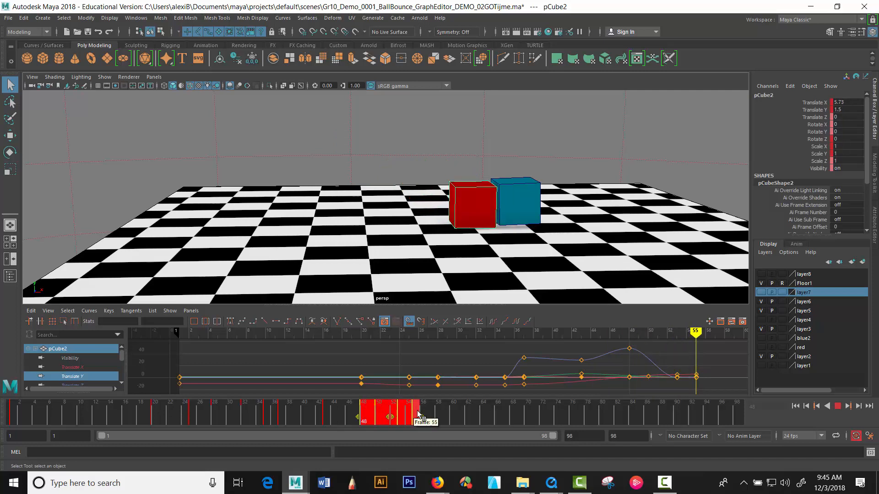
pyautogui.click(417, 414)
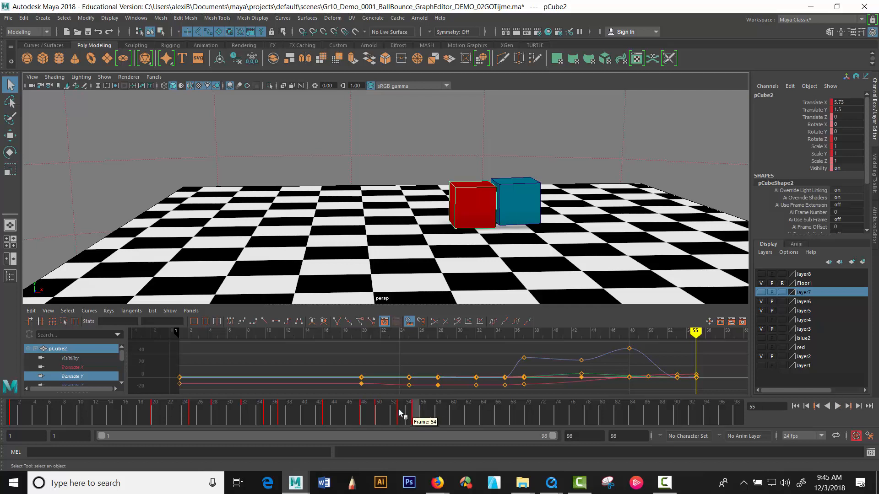
# Step: Select the red cube's landing keys in the frame range 48 to 57 and shift them three frames earlier, starting at frame 45
pyautogui.click(365, 413)
pyautogui.keyDown('shift'); pyautogui.moveTo(365, 413); pyautogui.dragTo(426, 425); pyautogui.keyUp('shift')
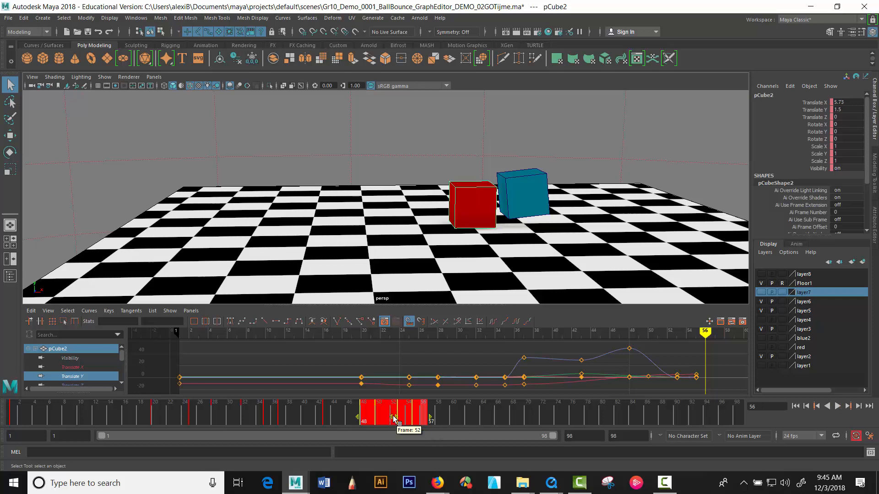
pyautogui.moveTo(393, 418); pyautogui.dragTo(373, 417)
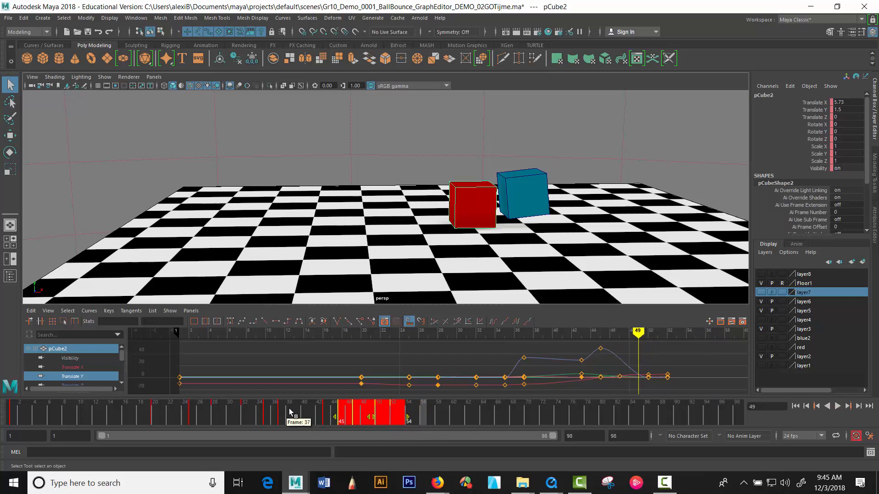
# Step: Compare the red cube's peak pose at frame 43 with its takeoff pose at frame 37
pyautogui.click(329, 412)
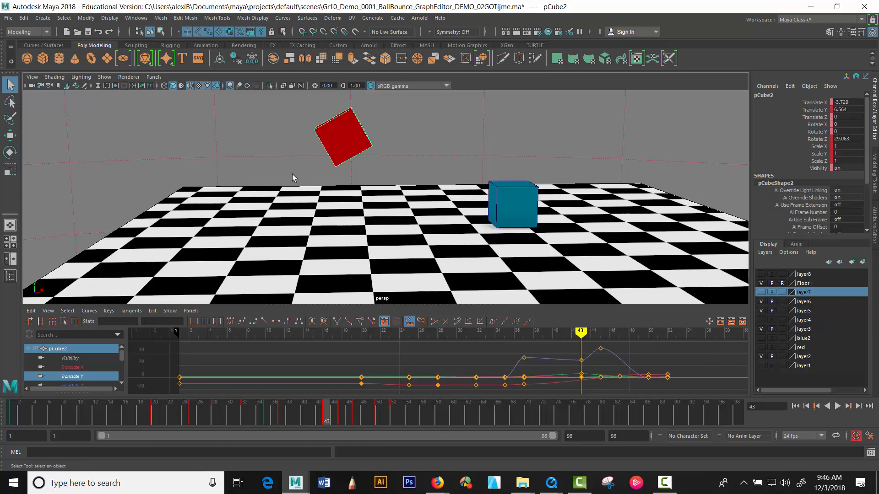
pyautogui.click(282, 415)
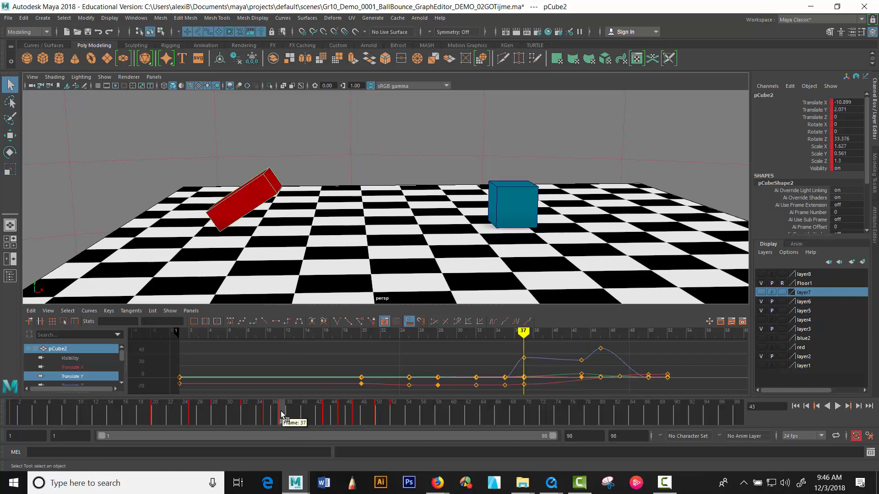
pyautogui.click(327, 407)
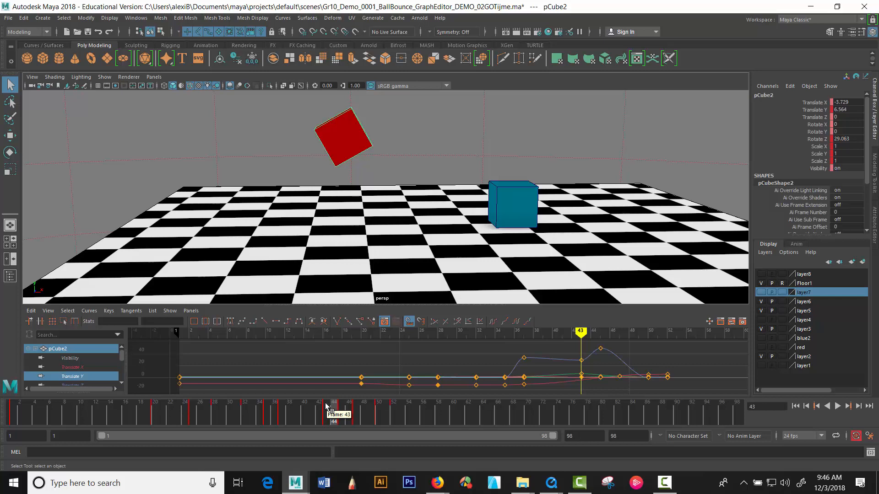
# Step: Select the red cube's last landing keys, from frame 50 onward, and shift them two frames earlier to start at frame 48
pyautogui.hotkey('alt', '.')
pyautogui.hotkey('alt', '.')
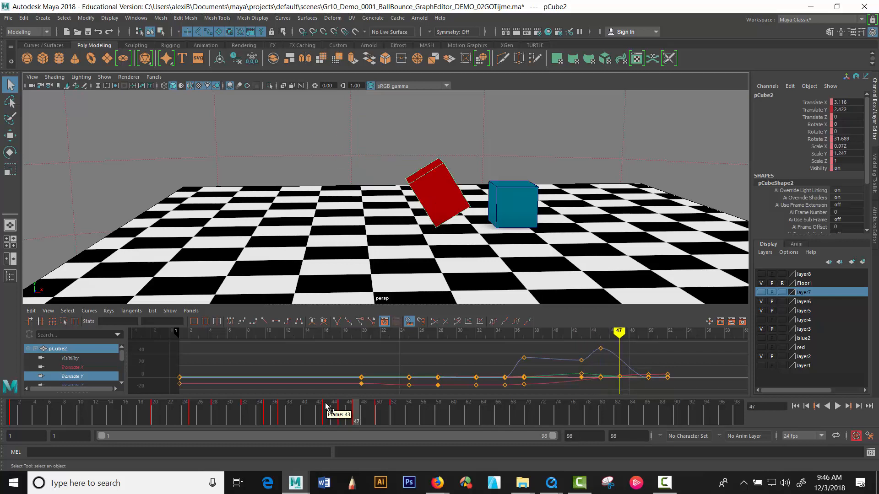
pyautogui.hotkey('alt', '.')
pyautogui.hotkey('alt', '.')
pyautogui.hotkey('alt', '.')
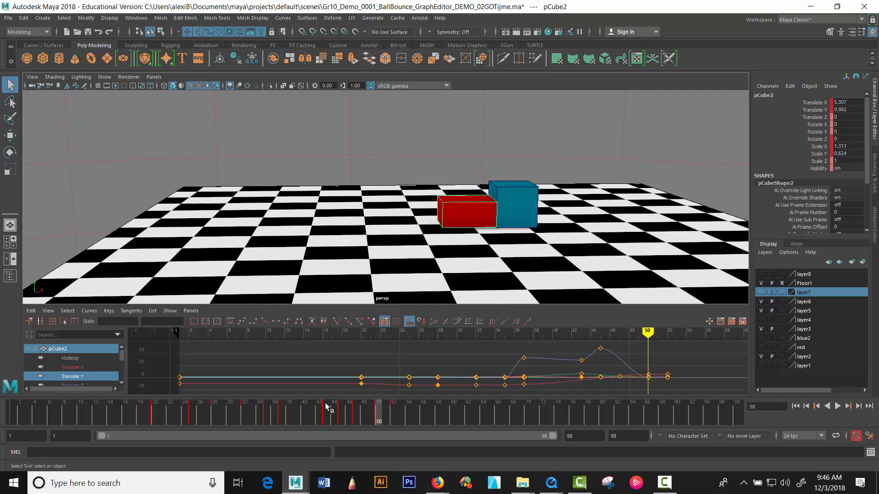
pyautogui.hotkey('alt', '.')
pyautogui.hotkey('alt', '.')
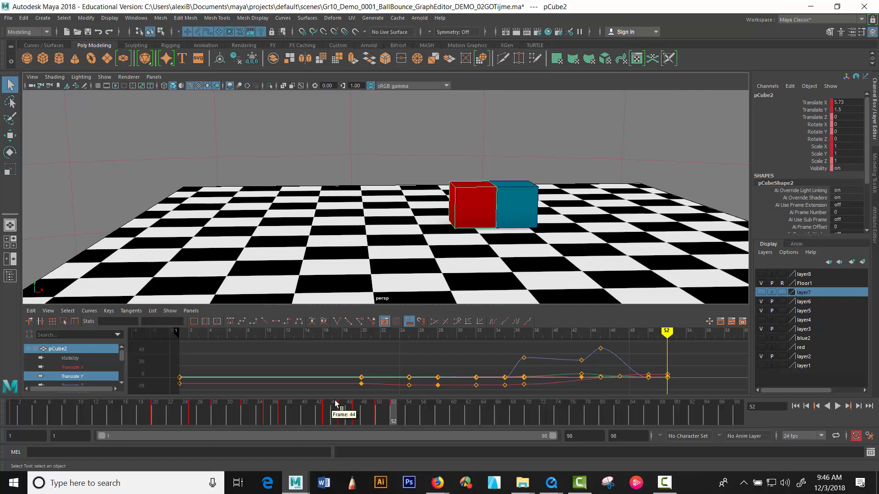
pyautogui.moveTo(323, 411); pyautogui.dragTo(380, 426)
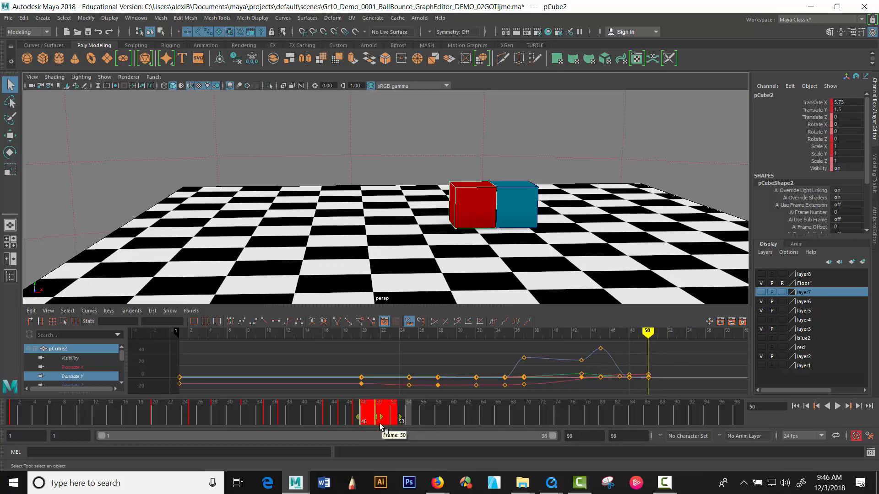
# Step: Play back the animation from frame 43 and review the red cube's poses at frames 43 and 50
pyautogui.click(326, 417)
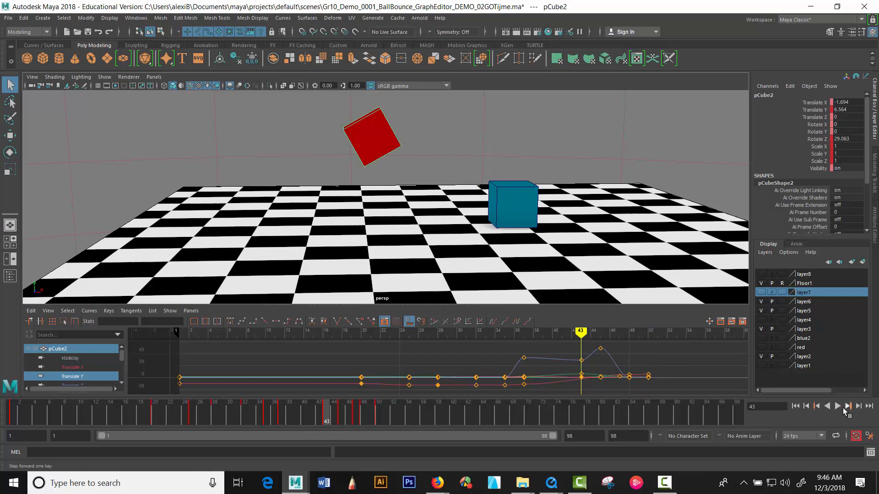
pyautogui.click(838, 408)
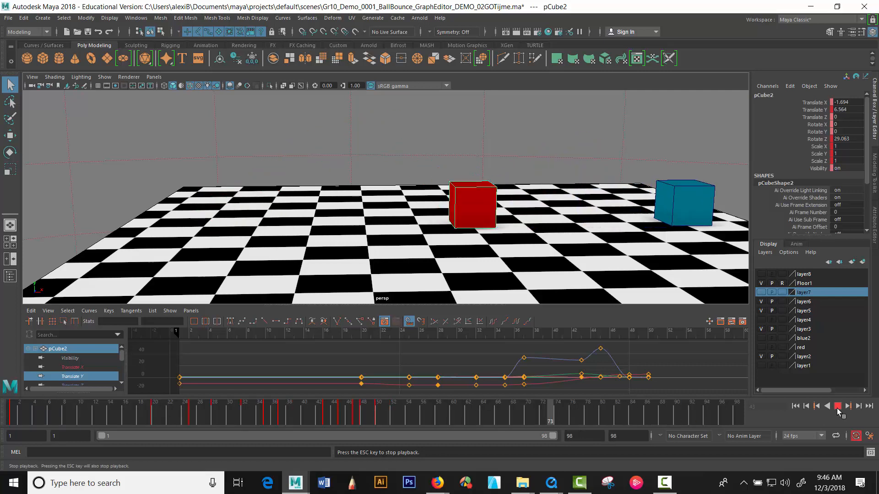
pyautogui.click(836, 408)
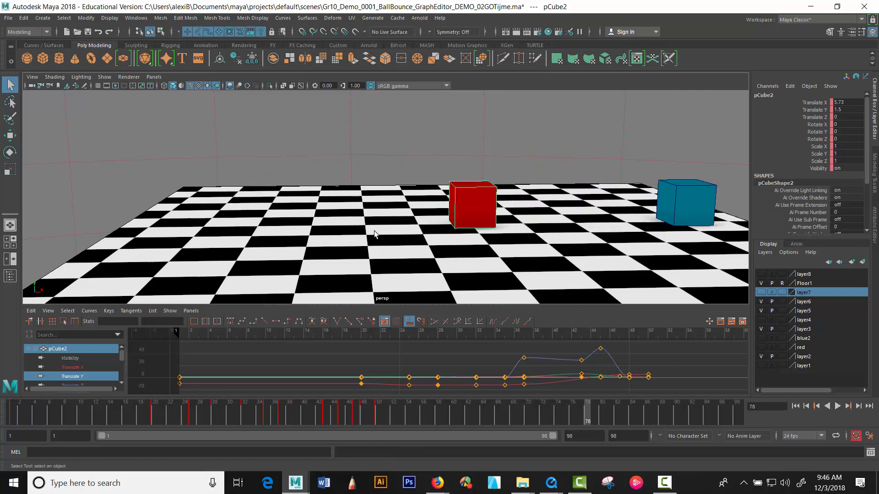
pyautogui.click(328, 416)
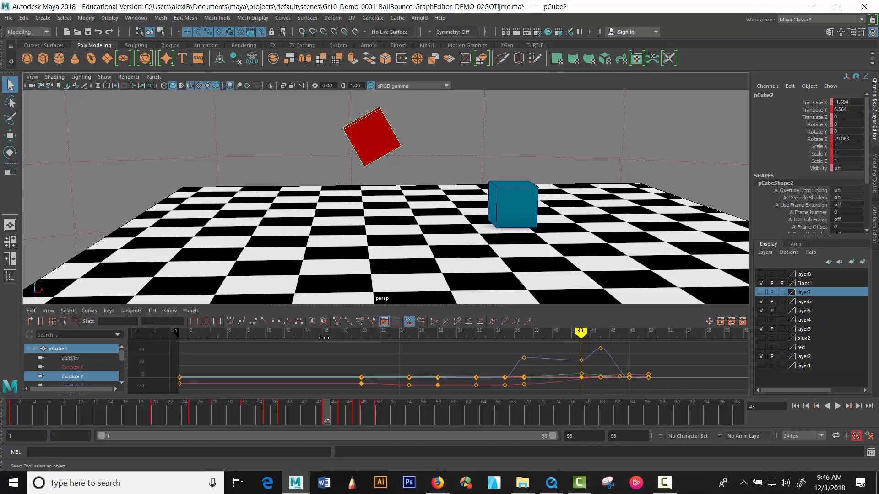
pyautogui.click(378, 416)
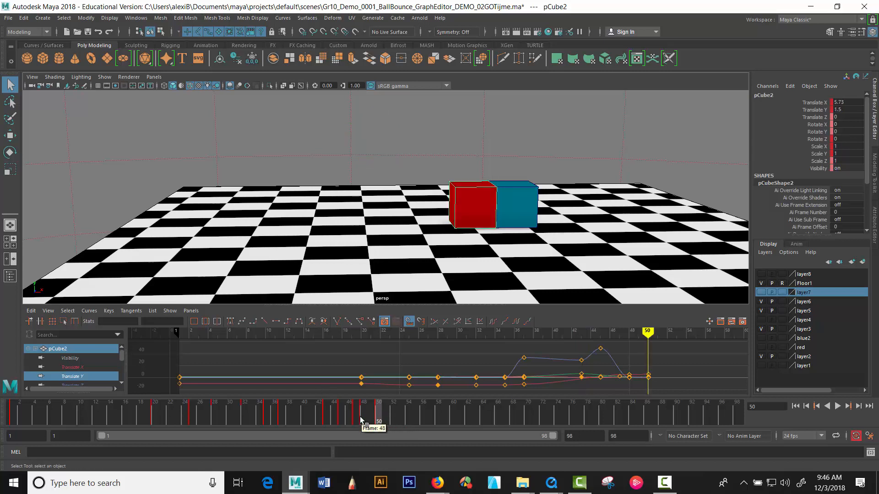
pyautogui.moveTo(361, 420); pyautogui.dragTo(383, 417)
# Step: Select the teal cube and shift all its jump keys from frame 54 onward four frames earlier, starting at frame 50
pyautogui.click(520, 198)
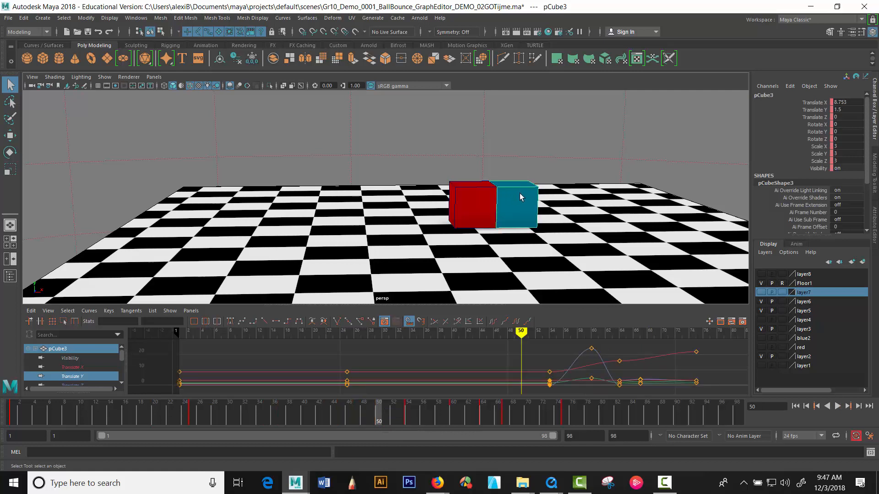
pyautogui.click(408, 410)
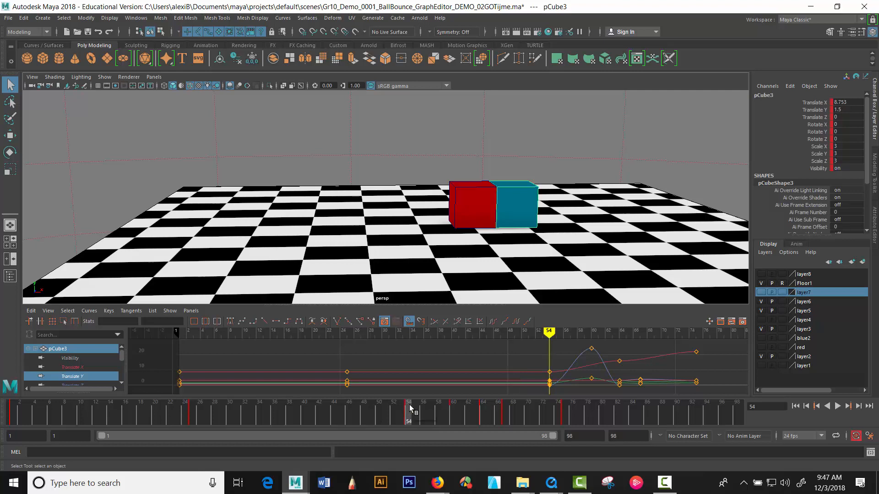
pyautogui.keyDown('shift'); pyautogui.moveTo(409, 410); pyautogui.dragTo(570, 418); pyautogui.keyUp('shift')
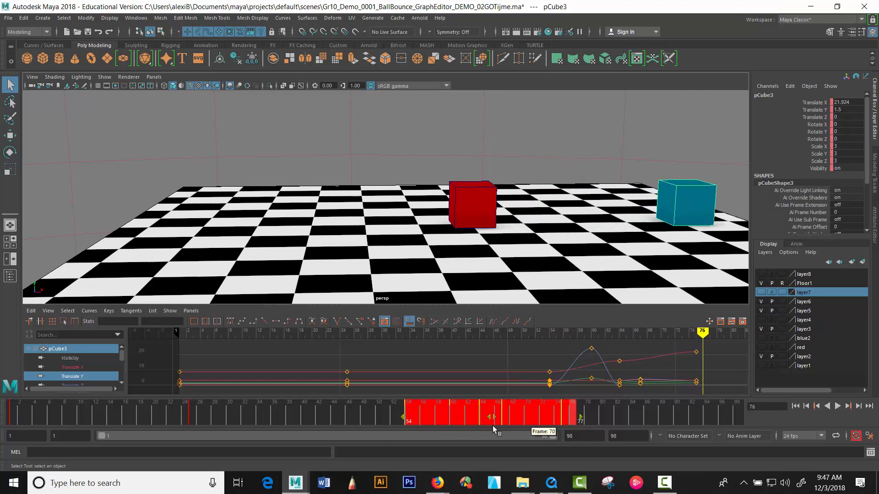
pyautogui.moveTo(486, 417); pyautogui.dragTo(464, 419)
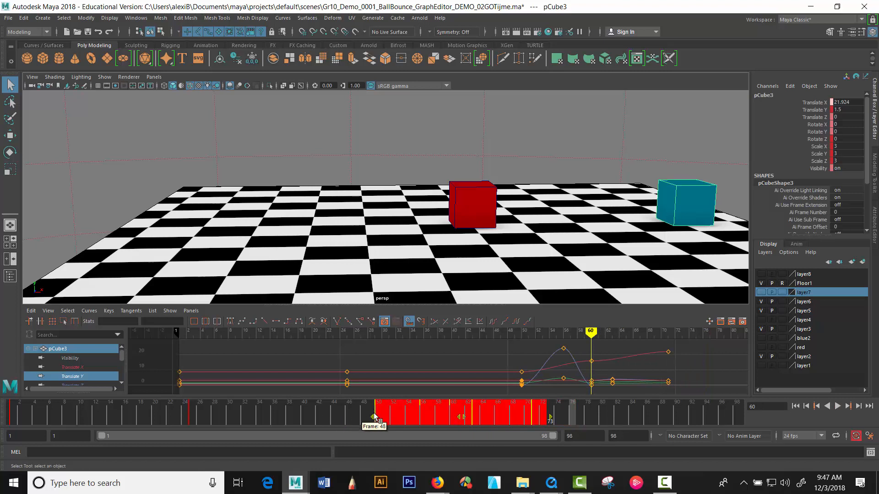
# Step: Play back the animation from frame 41 to check the timing between the two cubes
pyautogui.click(307, 419)
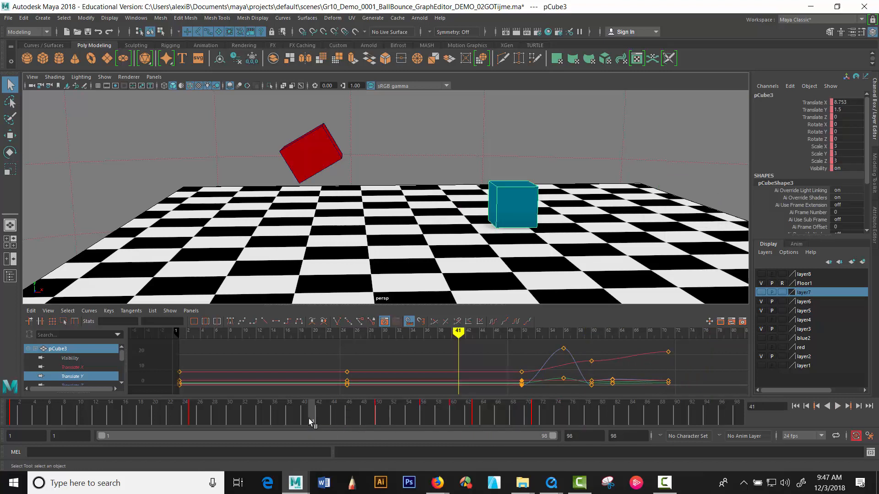
pyautogui.click(836, 407)
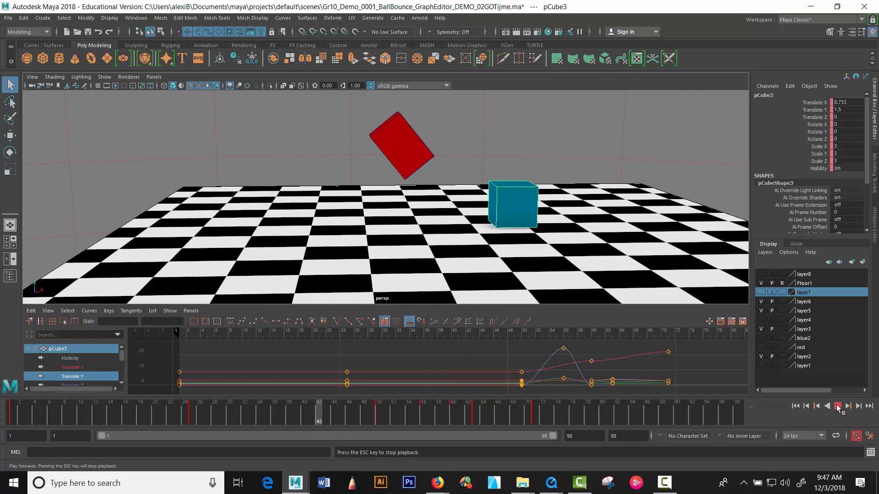
pyautogui.click(837, 407)
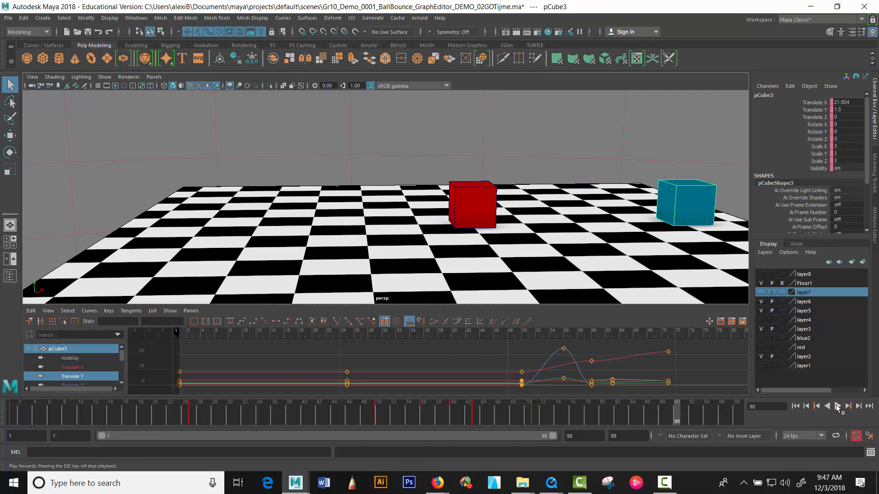
# Step: Step through the teal cube's jump from frame 50 to frame 63, examining its takeoff, peak and landing poses
pyautogui.click(379, 416)
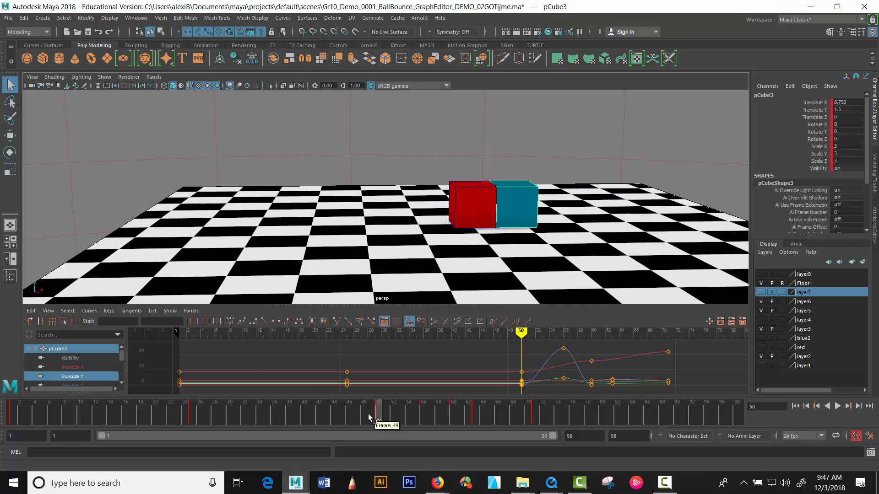
pyautogui.hotkey('alt', '.')
pyautogui.hotkey('alt', '.')
pyautogui.hotkey('alt', '.')
pyautogui.hotkey('alt', '.')
pyautogui.hotkey('alt', '.')
pyautogui.hotkey('alt', '.')
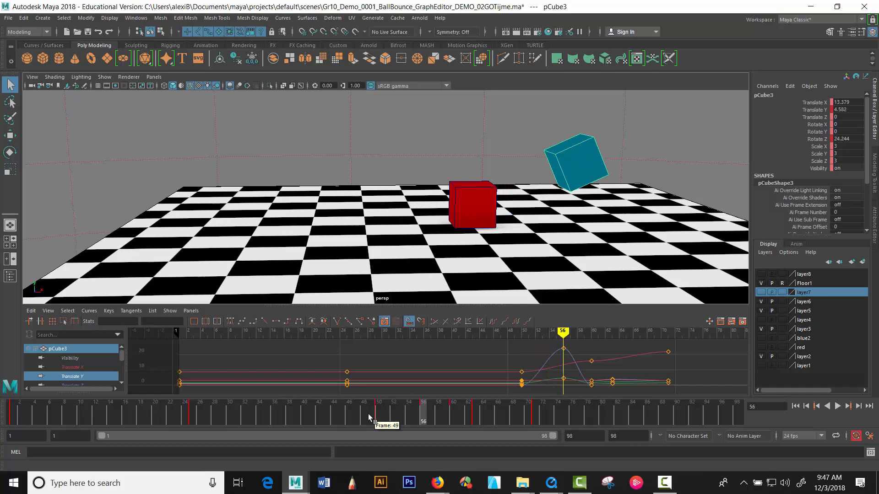
pyautogui.hotkey('alt', '.')
pyautogui.hotkey('alt', '.')
pyautogui.hotkey('alt', '.')
pyautogui.hotkey('alt', '.')
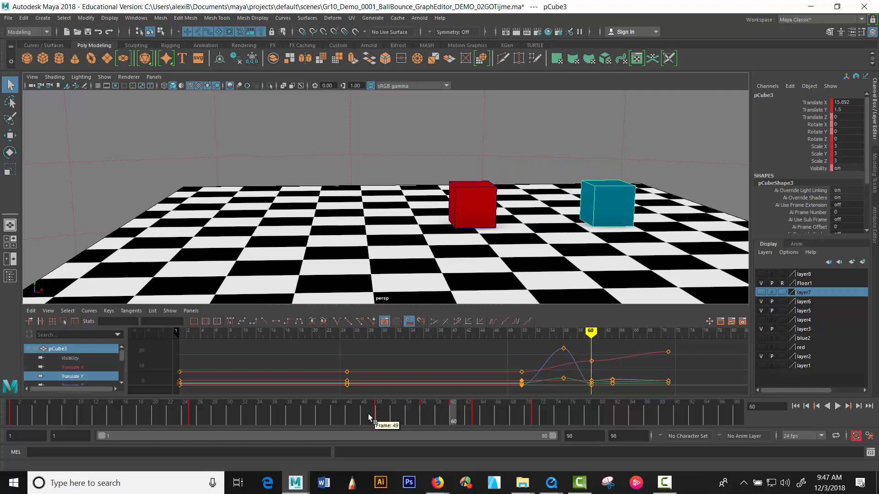
pyautogui.hotkey('alt', '.')
pyautogui.hotkey('alt', '.')
pyautogui.hotkey('alt', '.')
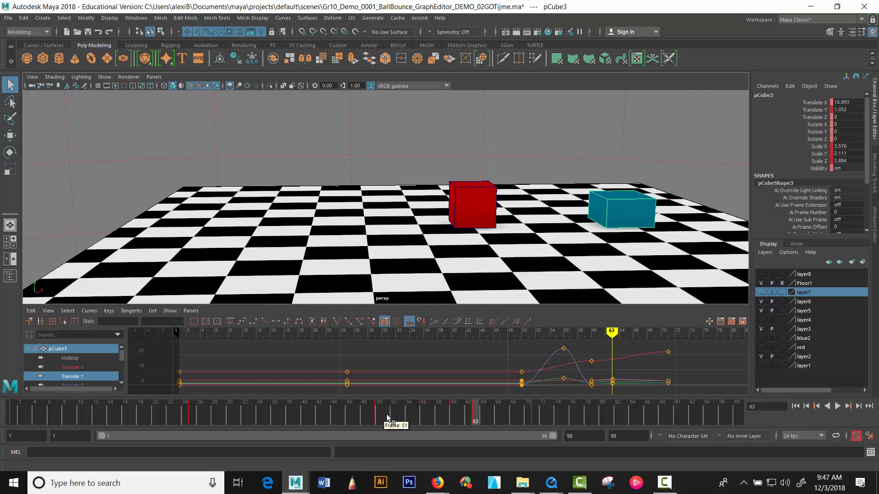
# Step: Select the teal cube's keys from its peak at frame 56 onward and shift them one frame earlier to start at frame 55
pyautogui.click(422, 412)
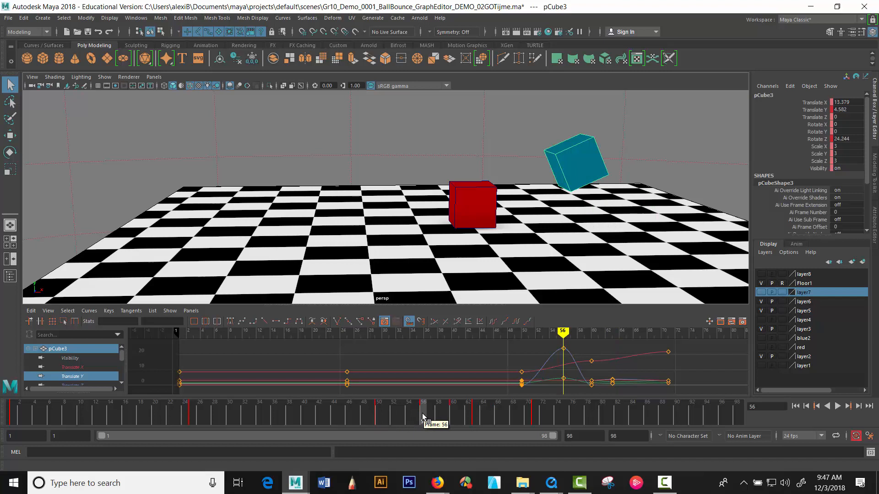
pyautogui.click(380, 412)
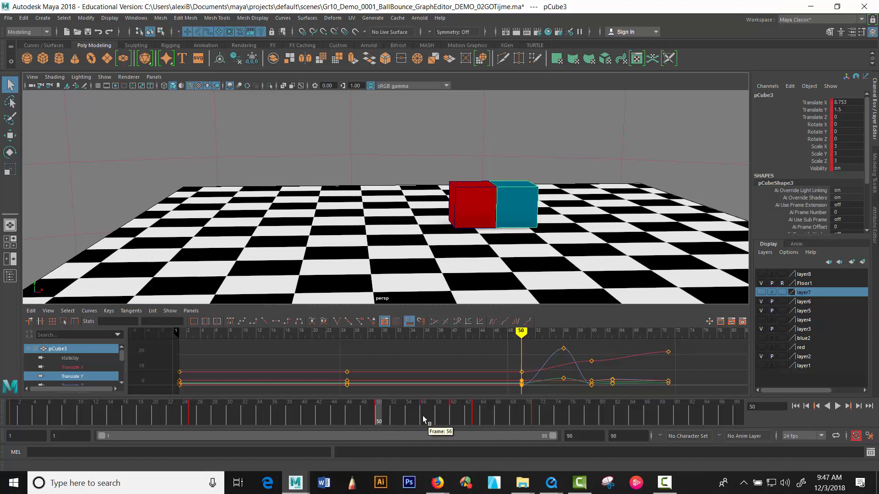
pyautogui.click(422, 416)
pyautogui.keyDown('shift'); pyautogui.moveTo(421, 419); pyautogui.dragTo(545, 417); pyautogui.keyUp('shift')
pyautogui.moveTo(487, 418)
pyautogui.mouseDown()
pyautogui.moveTo(468, 417)
pyautogui.moveTo(477, 417)
pyautogui.mouseUp()
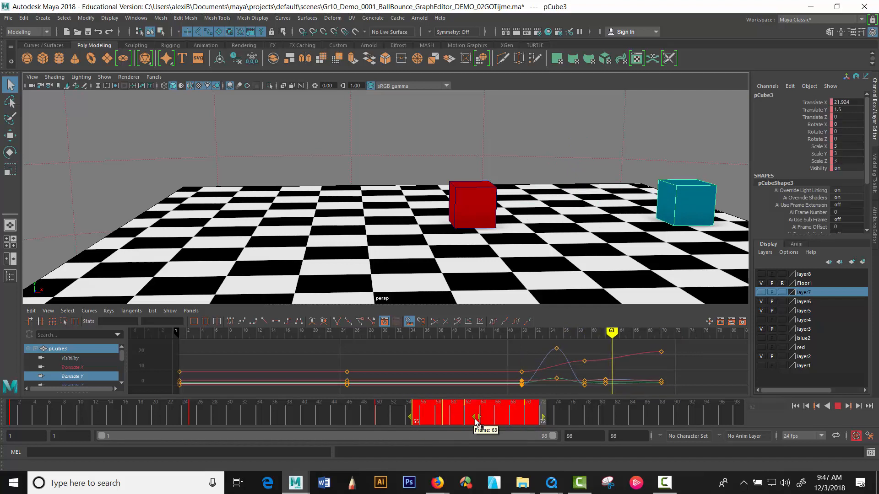
# Step: Select the teal cube's landing keys from frame 59 onward and shift them one frame earlier to start at frame 58
pyautogui.click(384, 418)
pyautogui.click(416, 418)
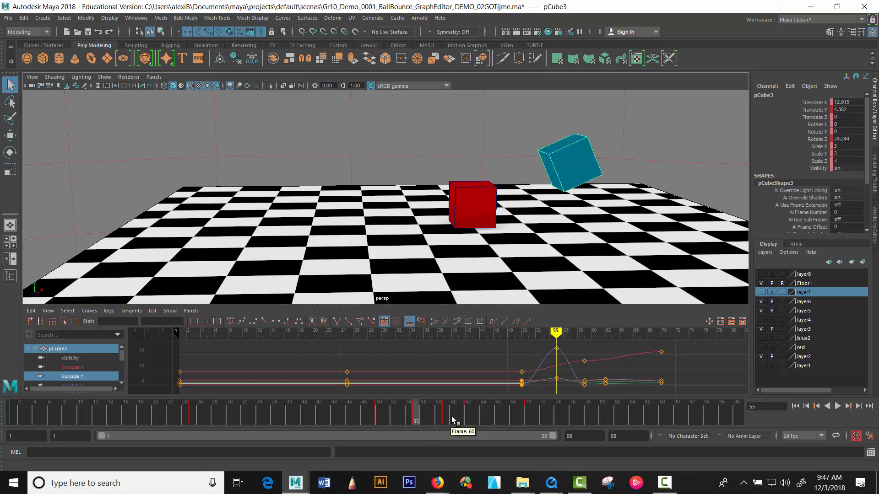
pyautogui.click(444, 413)
pyautogui.keyDown('shift'); pyautogui.moveTo(443, 413); pyautogui.dragTo(476, 418); pyautogui.keyUp('shift')
# Step: Shift the teal cube's keys from its squash pose at frame 61 onward one frame earlier, starting at frame 60
pyautogui.click(413, 414)
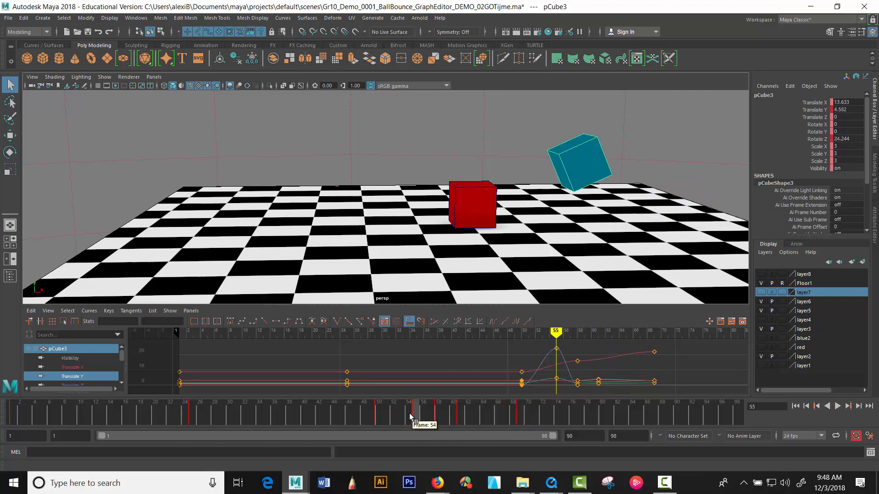
pyautogui.press('.')
pyautogui.press('.')
pyautogui.press('.')
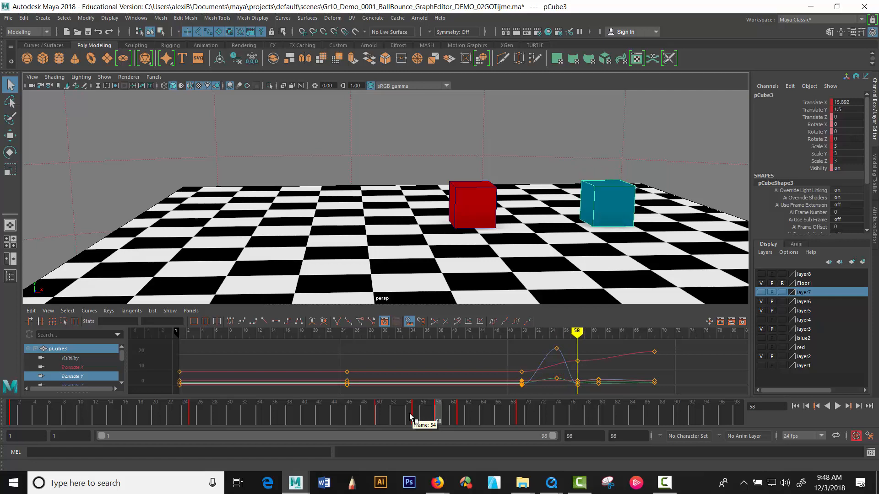
pyautogui.press('.')
pyautogui.press('.')
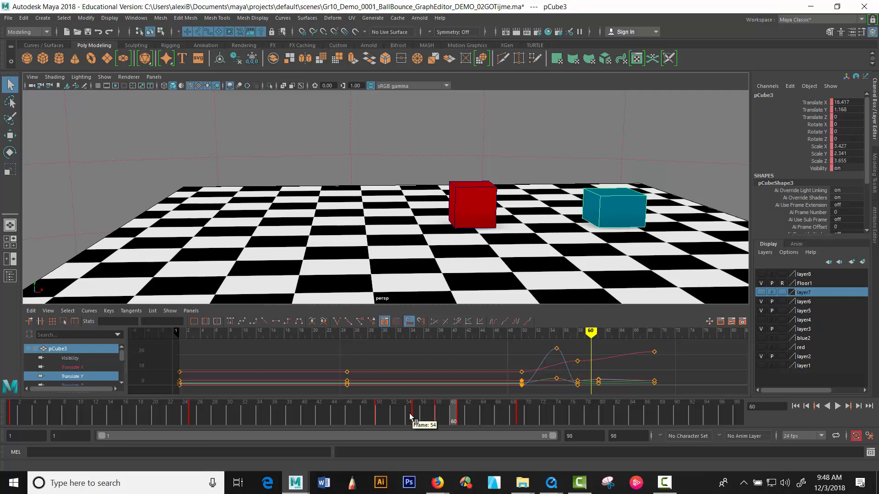
pyautogui.press('.')
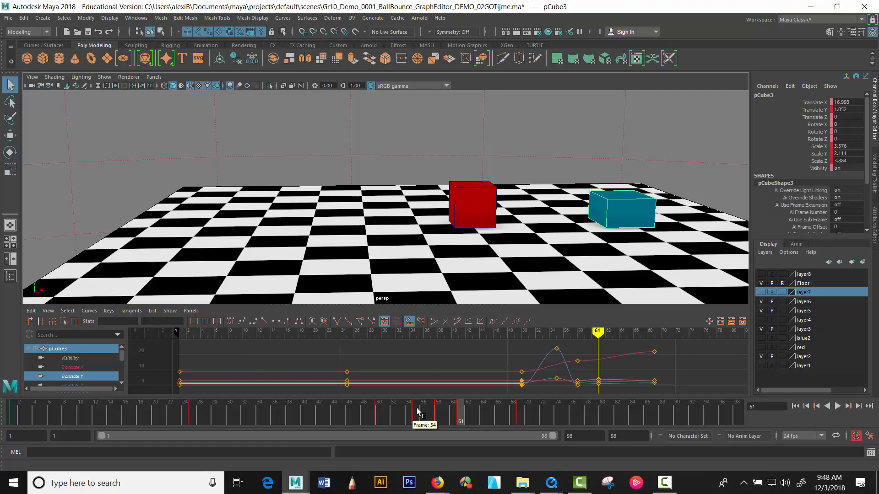
pyautogui.keyDown('shift'); pyautogui.moveTo(462, 410); pyautogui.dragTo(487, 417); pyautogui.keyUp('shift')
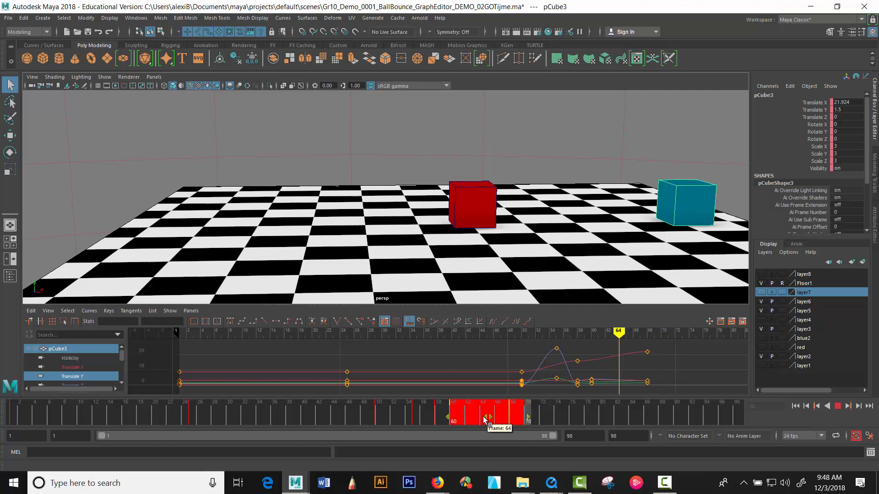
# Step: Move the teal cube's final settling key to frame 66
pyautogui.click(376, 416)
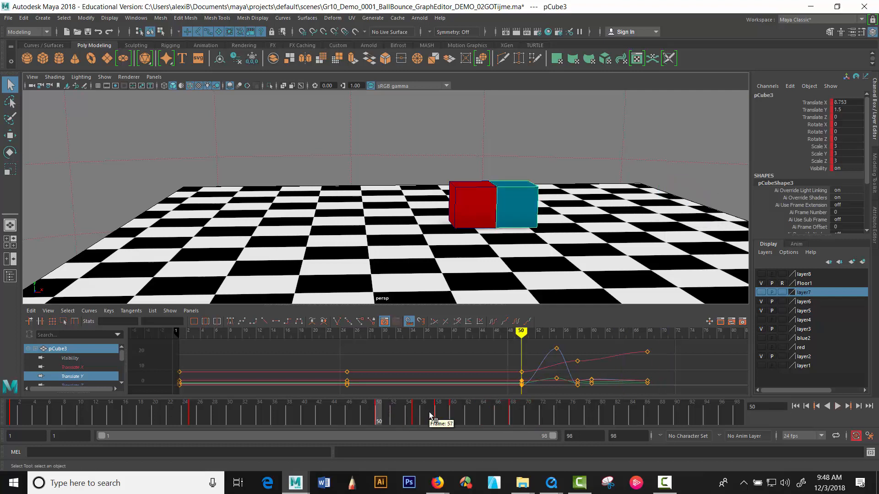
pyautogui.click(413, 412)
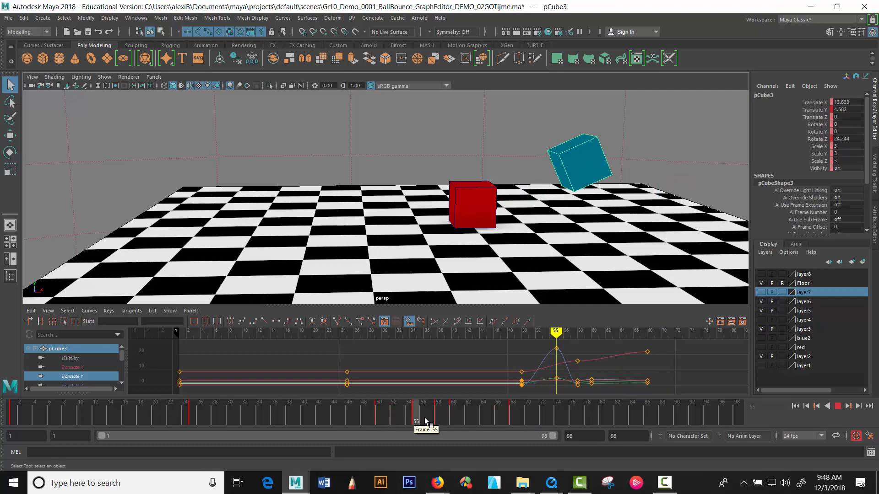
pyautogui.moveTo(417, 417); pyautogui.dragTo(497, 418)
pyautogui.keyDown('shift'); pyautogui.click(513, 417); pyautogui.keyUp('shift')
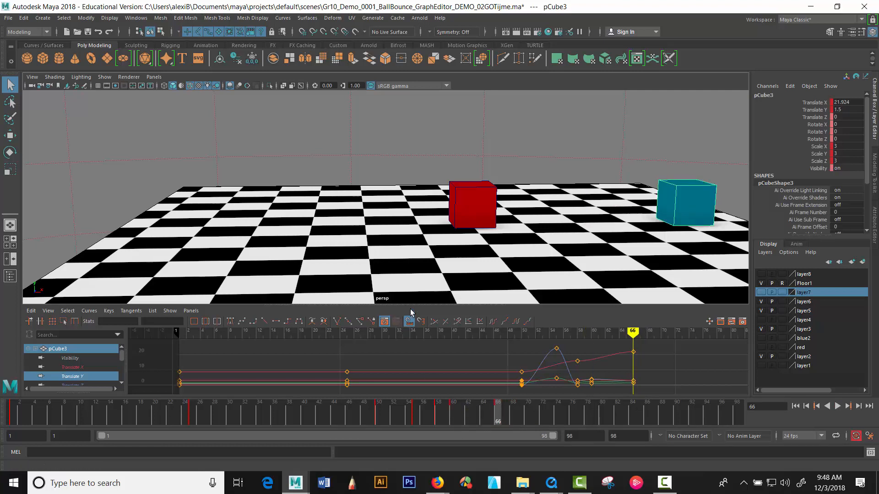
# Step: Enlarge the perspective viewport by shrinking the Graph Editor pane, and orbit to an angled view of both cubes
pyautogui.moveTo(409, 310); pyautogui.dragTo(407, 358)
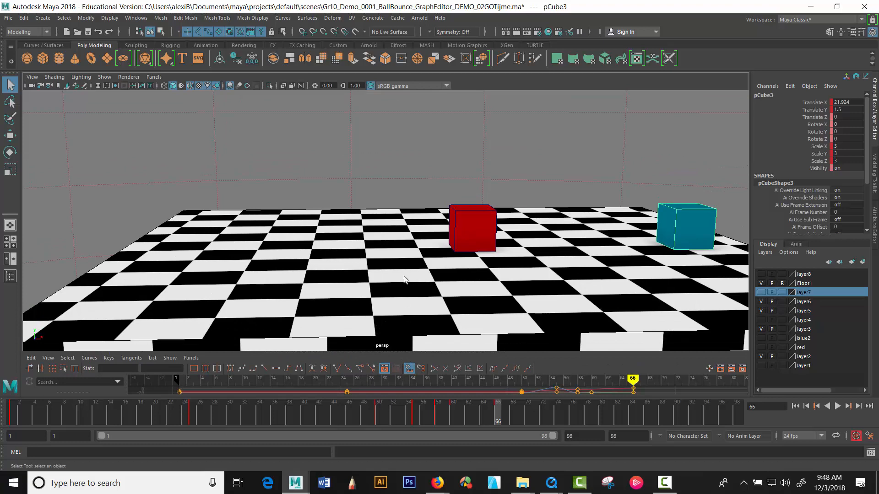
pyautogui.keyDown('alt'); pyautogui.moveTo(404, 276); pyautogui.dragTo(310, 227); pyautogui.keyUp('alt')
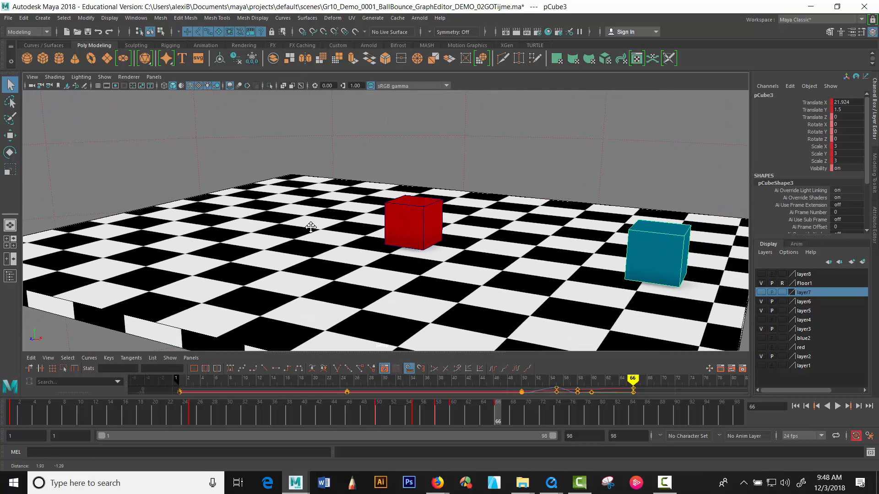
pyautogui.keyDown('alt'); pyautogui.moveTo(310, 227); pyautogui.dragTo(331, 228, button='middle'); pyautogui.keyUp('alt')
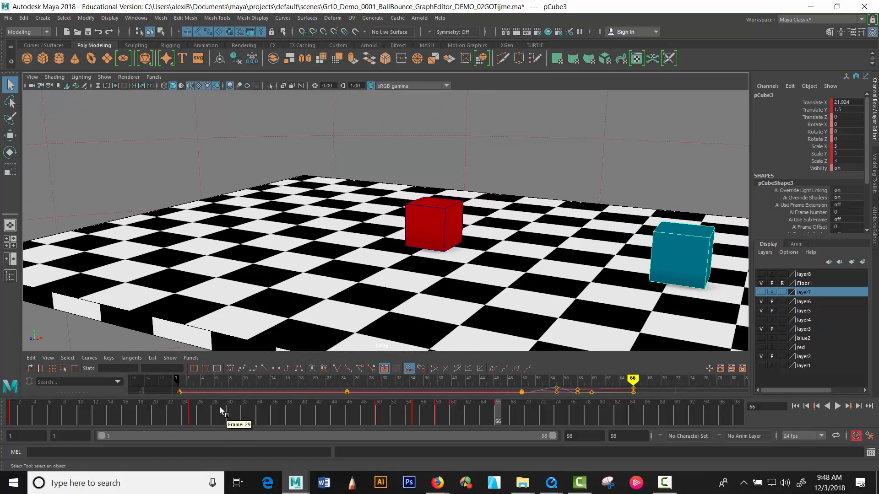
# Step: Play back both cubes' jump animation and shorten the playback range to end at frame 73
pyautogui.hotkey('alt', 'v')
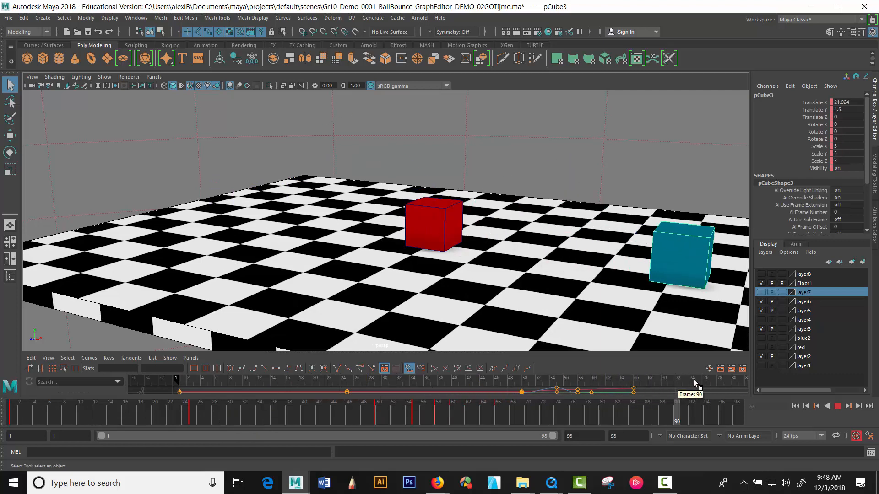
pyautogui.hotkey('alt', 'v')
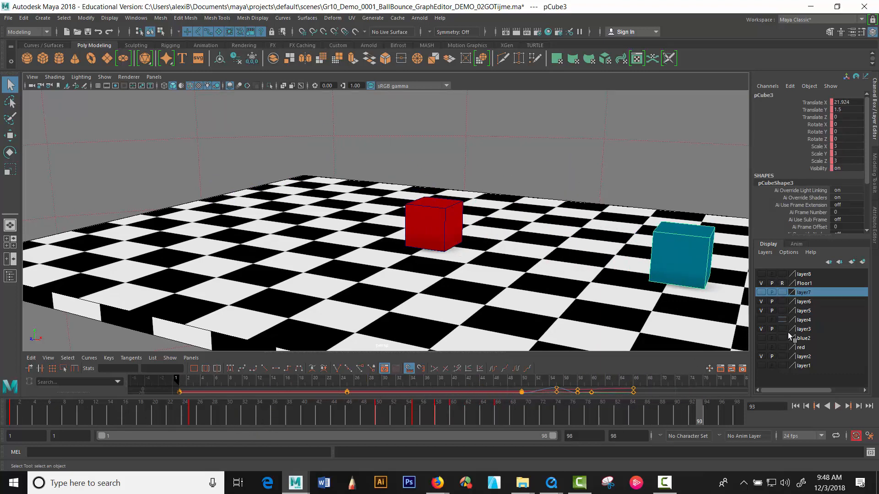
pyautogui.click(837, 406)
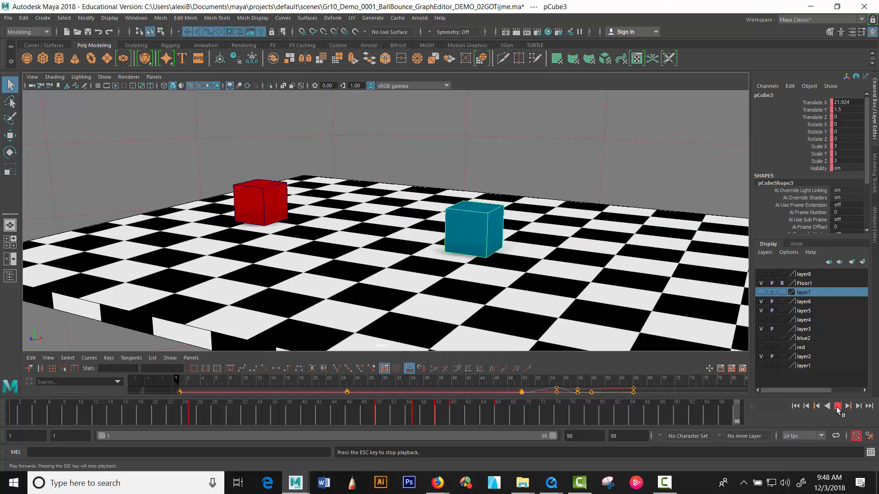
pyautogui.click(837, 407)
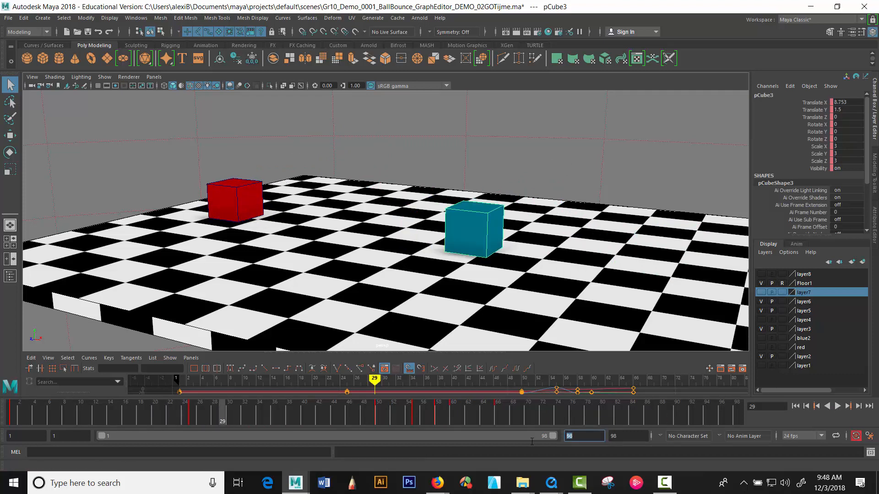
pyautogui.write('73')
pyautogui.press('Return')
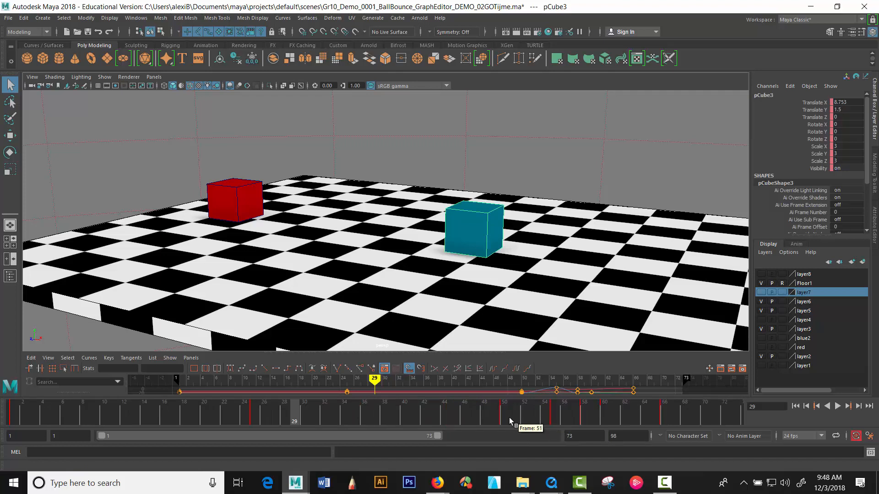
# Step: Create a playblast of the animation with the movie file named Gr10_Demo_02_GoTime
pyautogui.rightClick(413, 407)
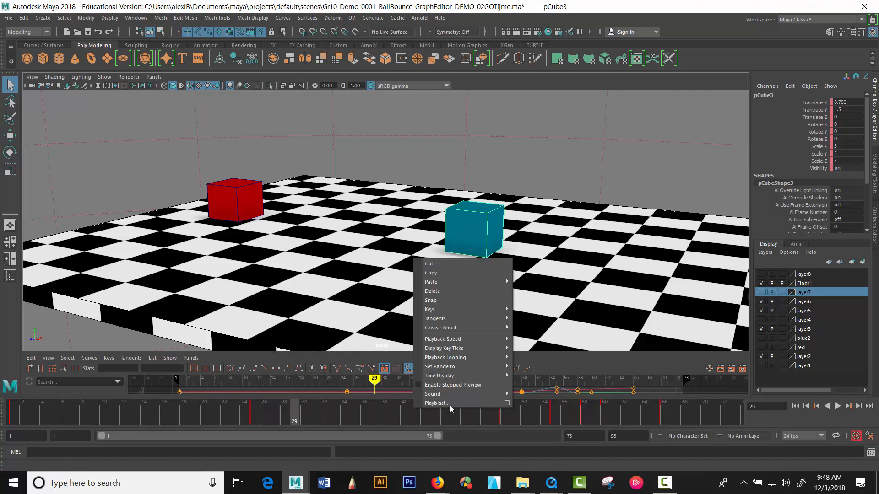
pyautogui.click(506, 403)
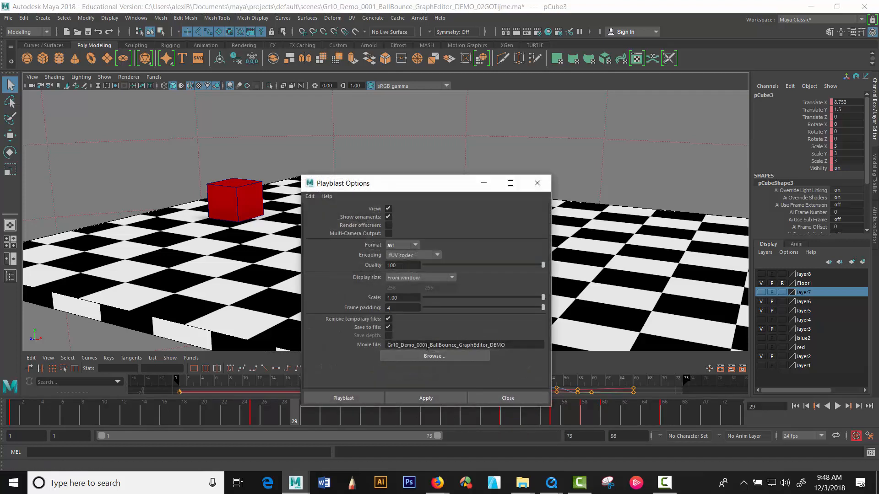
pyautogui.moveTo(420, 345); pyautogui.dragTo(549, 345)
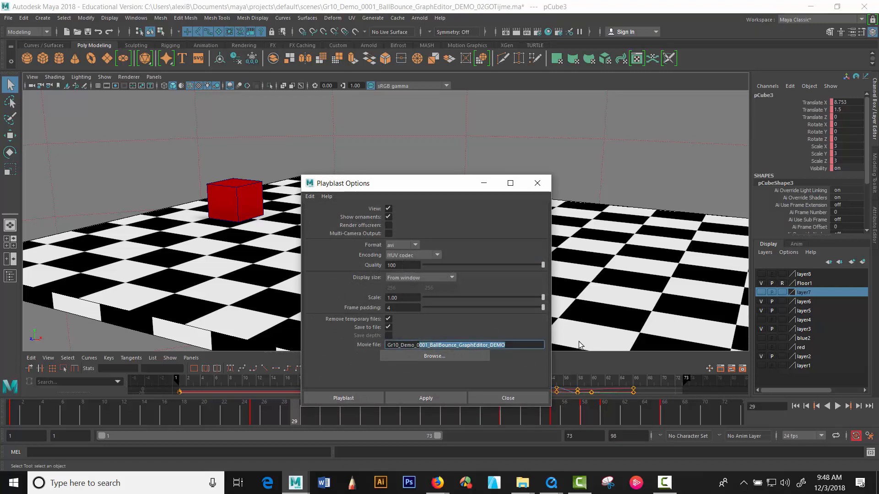
pyautogui.press('BackSpace')
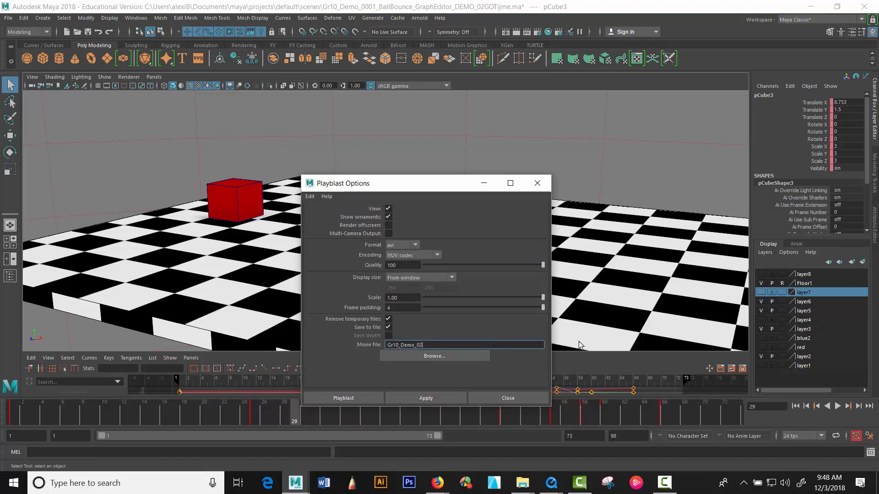
pyautogui.write('2_GoTime')
pyautogui.press('Return')
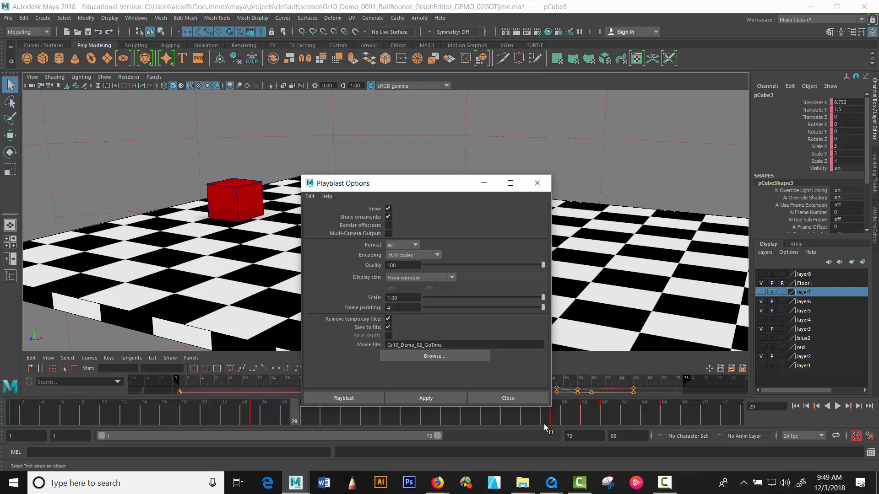
pyautogui.click(406, 400)
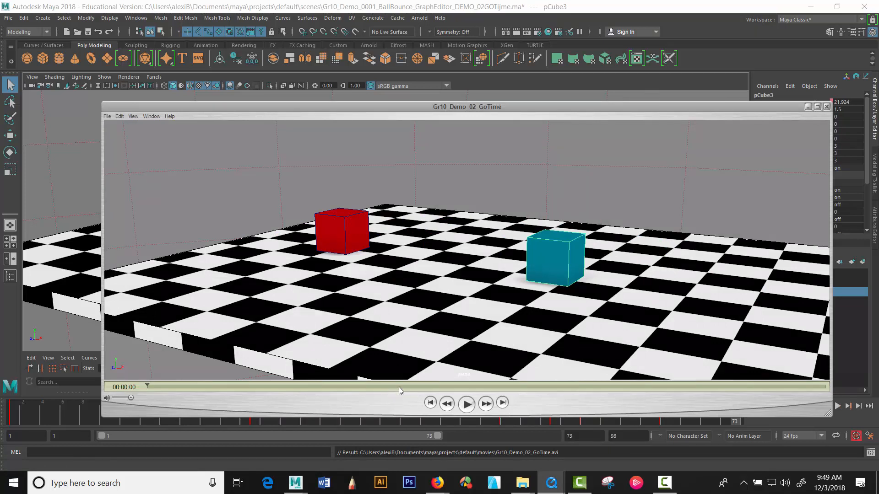
# Step: Replay the Gr10_Demo_02_GoTime movie to review the jump timing, and minimize its player window
pyautogui.moveTo(369, 108); pyautogui.dragTo(289, 78)
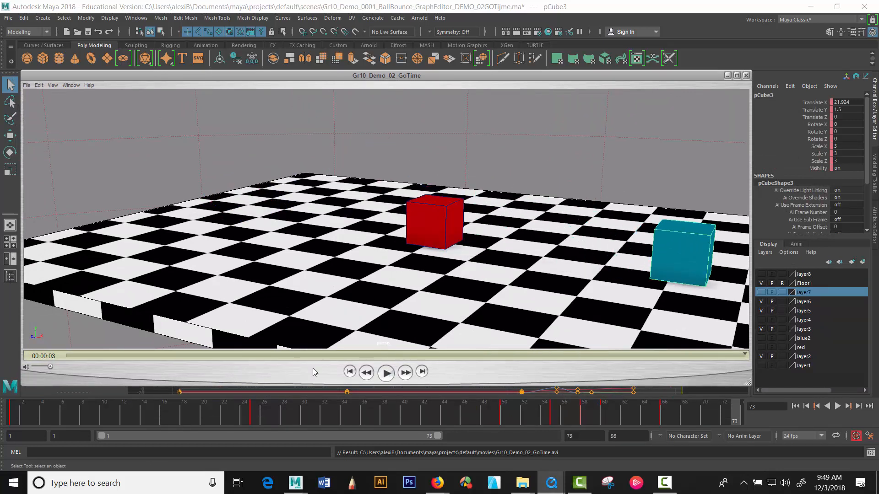
pyautogui.click(385, 373)
pyautogui.click(727, 75)
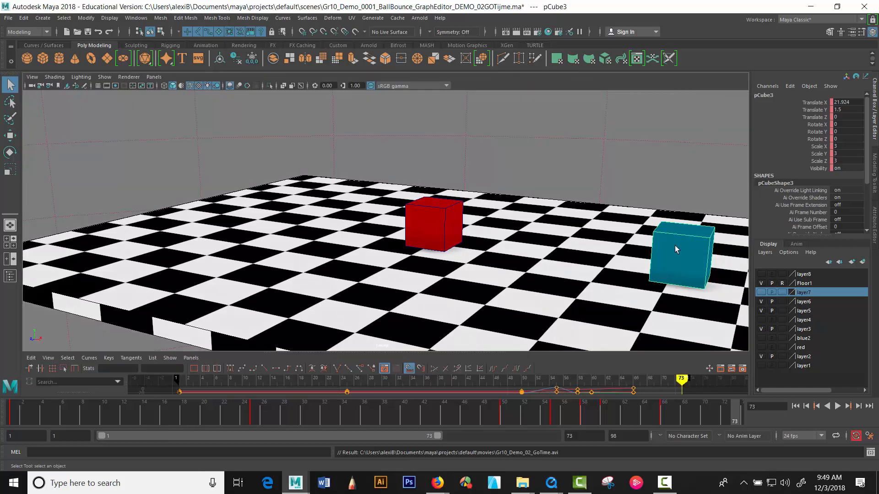
# Step: Enlarge the Graph Editor pane and shift the teal cube's keys from frame 55 onward two frames earlier, starting at frame 53
pyautogui.moveTo(410, 353); pyautogui.dragTo(376, 222)
pyautogui.moveTo(505, 417); pyautogui.dragTo(598, 423)
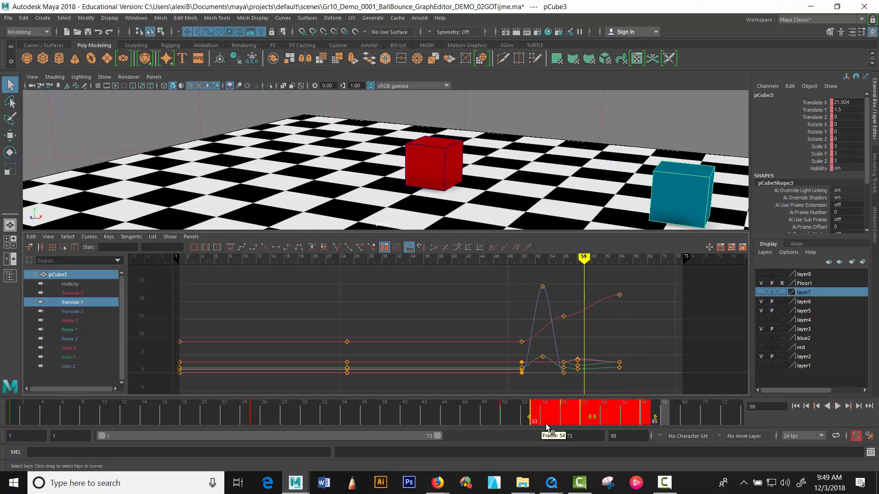
pyautogui.click(506, 418)
# Step: Shift the teal cube's landing keys from frame 56 onward one frame earlier, starting at frame 55
pyautogui.doubleClick(564, 418)
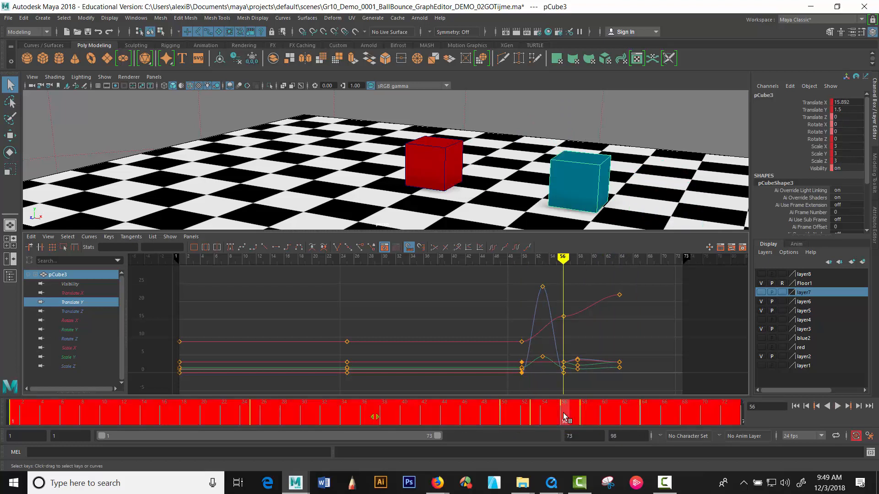
pyautogui.click(566, 419)
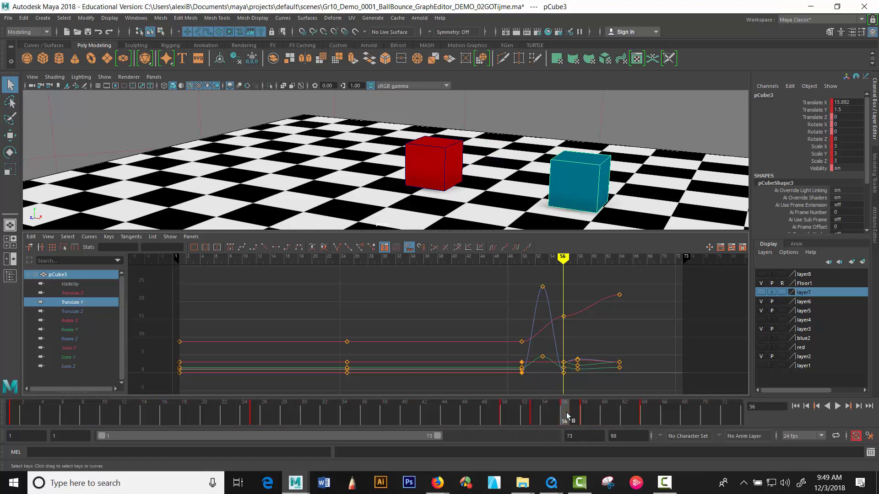
pyautogui.keyDown('shift'); pyautogui.moveTo(565, 419); pyautogui.dragTo(591, 423); pyautogui.keyUp('shift')
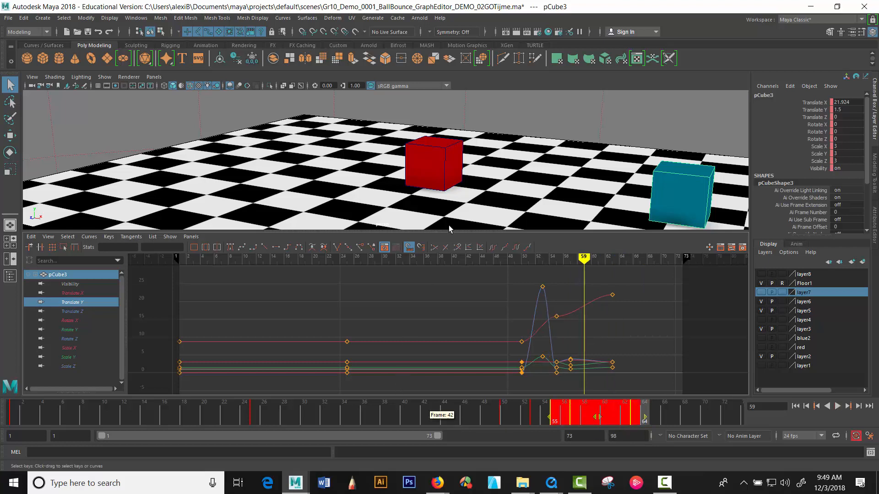
# Step: Expand the perspective viewport over the Graph Editor, deselect the teal cube and play back the retimed animation
pyautogui.moveTo(445, 232); pyautogui.dragTo(418, 393)
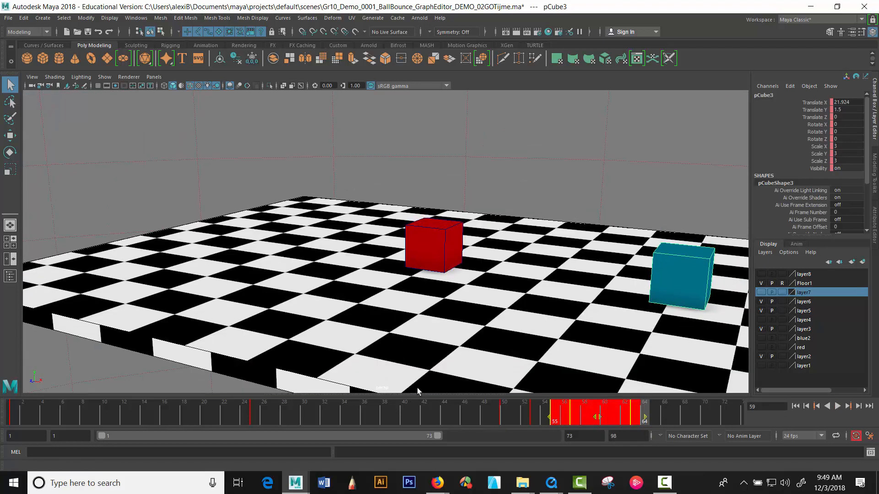
pyautogui.click(329, 214)
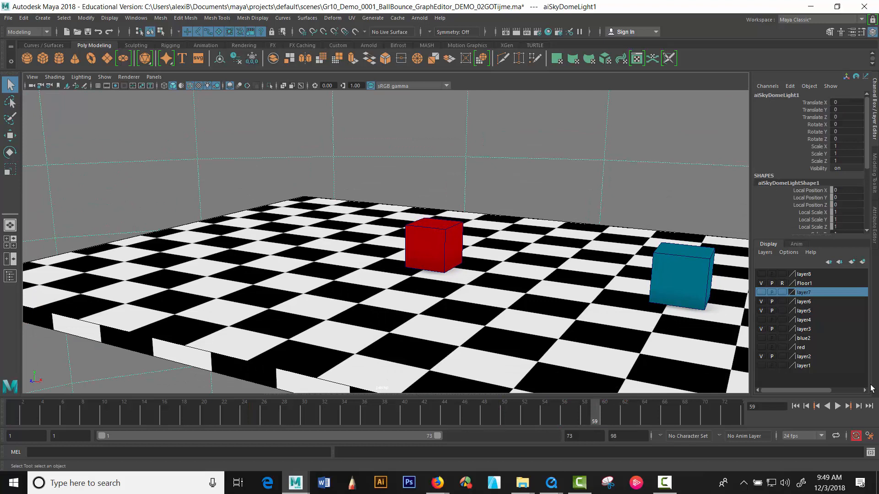
pyautogui.click(838, 407)
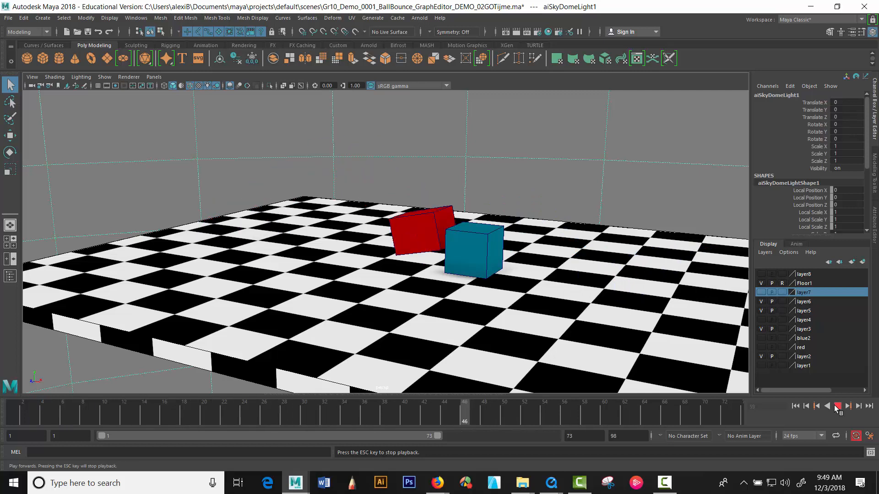
pyautogui.click(838, 406)
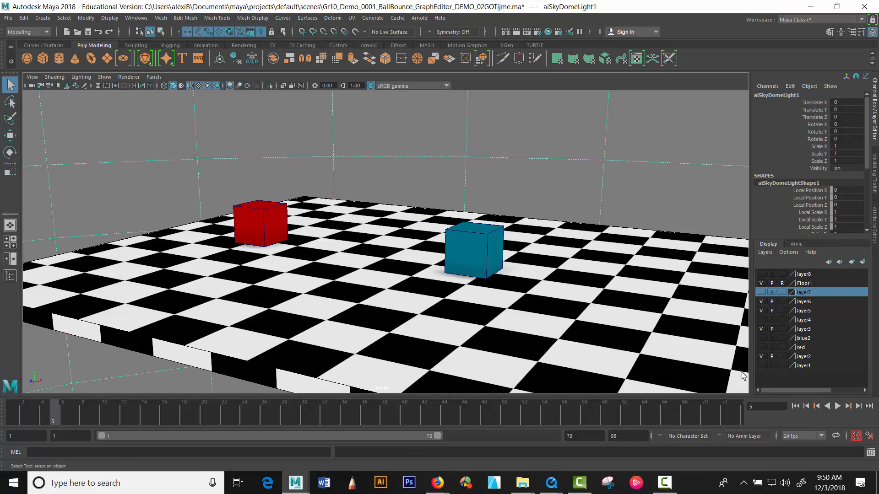
# Step: Save the scene as a new version named Gr10_Demo_0001_BallBounce_GraphEditor_DEMO_03GOTijme.ma
pyautogui.hotkey('ctrl', 'shift', 's')
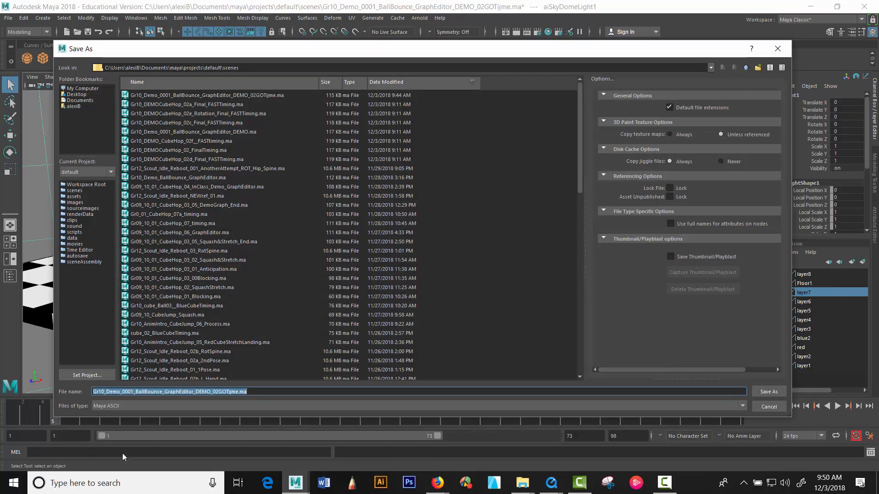
pyautogui.click(217, 391)
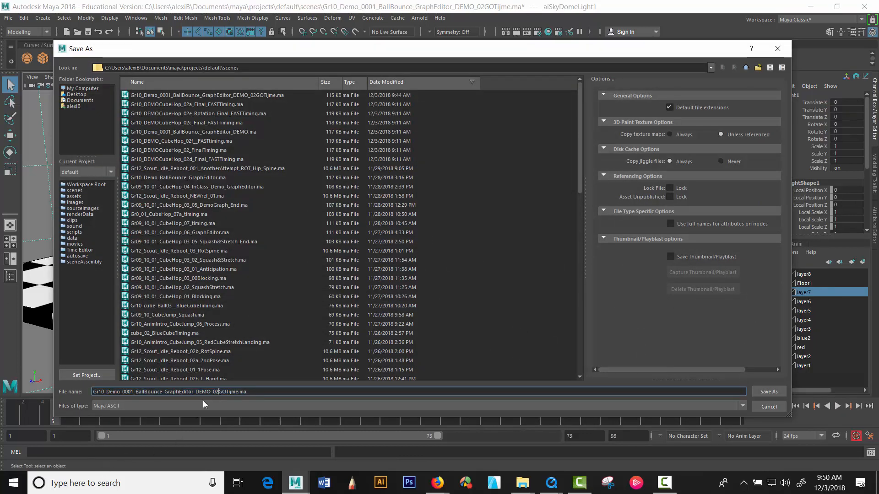
pyautogui.press('Return')
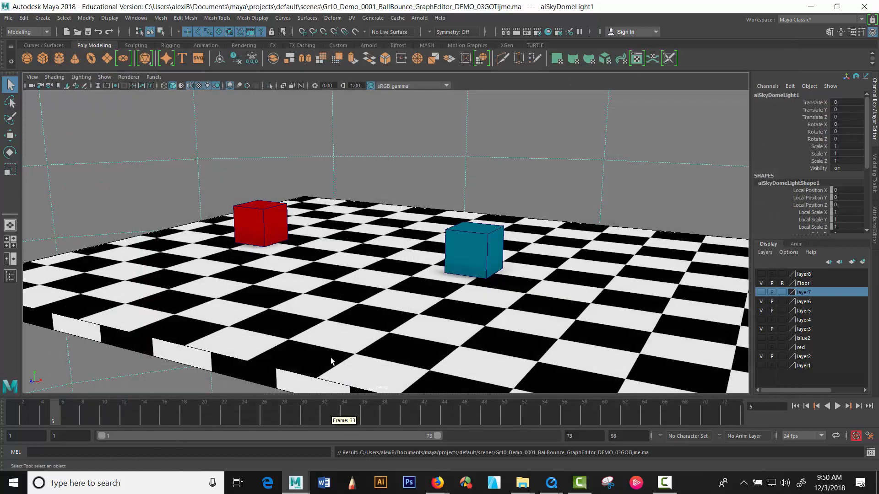
# Step: Create a second playblast with the movie file named Gr10_Demo_03_GoTime
pyautogui.rightClick(385, 416)
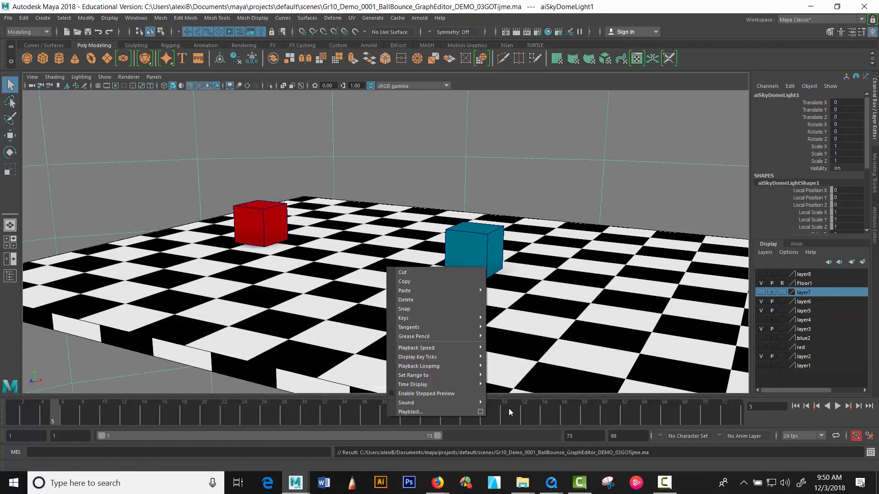
pyautogui.click(480, 412)
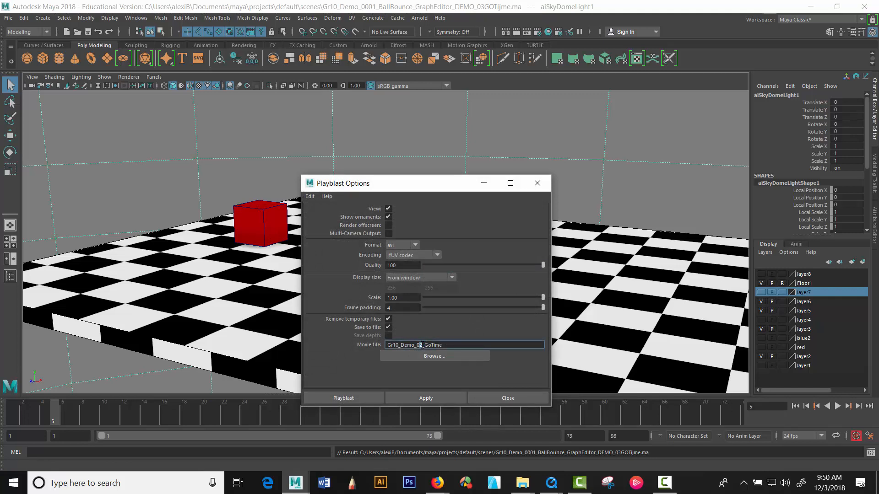
pyautogui.write('3')
pyautogui.press('Return')
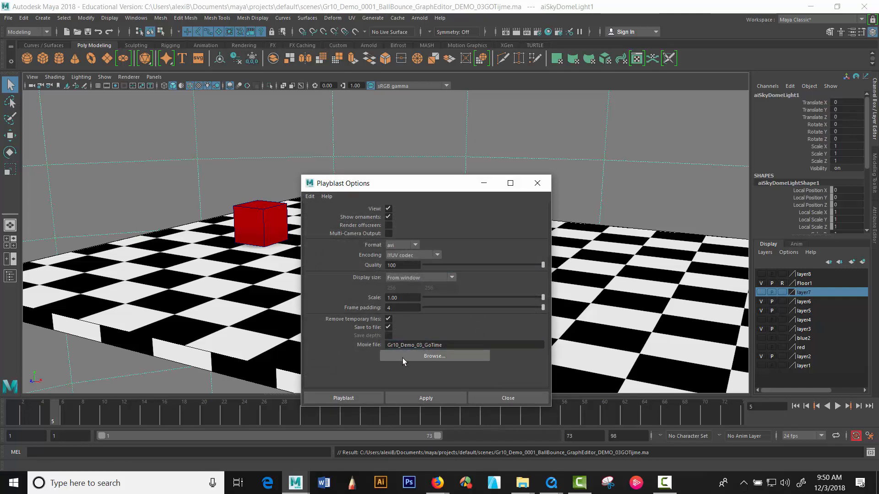
pyautogui.click(406, 394)
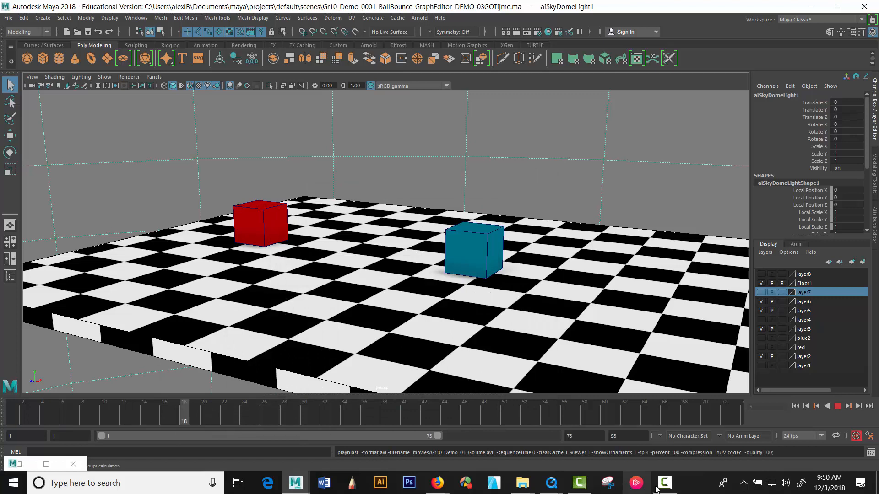
pyautogui.click(661, 488)
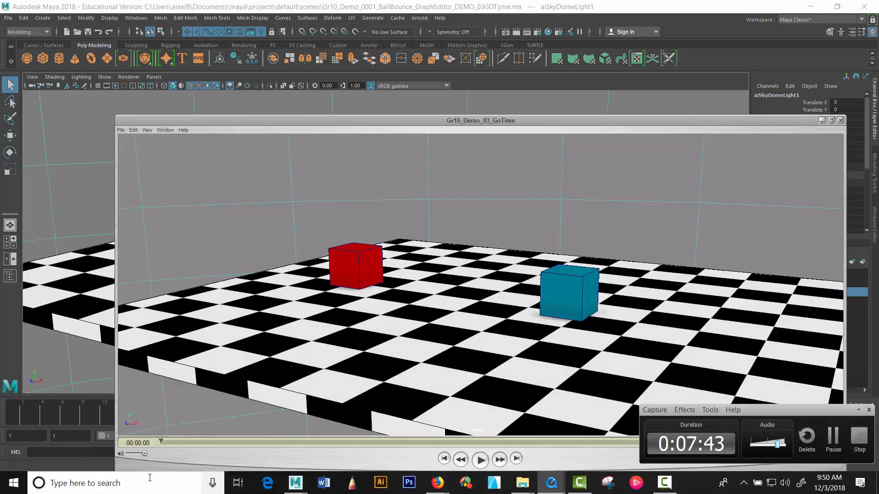
pyautogui.click(858, 410)
# Step: Play the Gr10_Demo_03_GoTime movie to review both cubes' jumps, and close its player window
pyautogui.moveTo(590, 120); pyautogui.dragTo(515, 35)
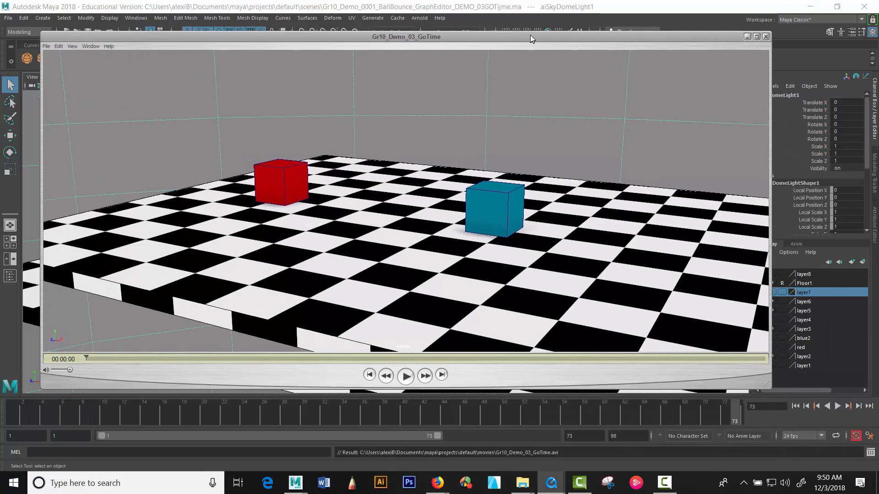
pyautogui.click(406, 374)
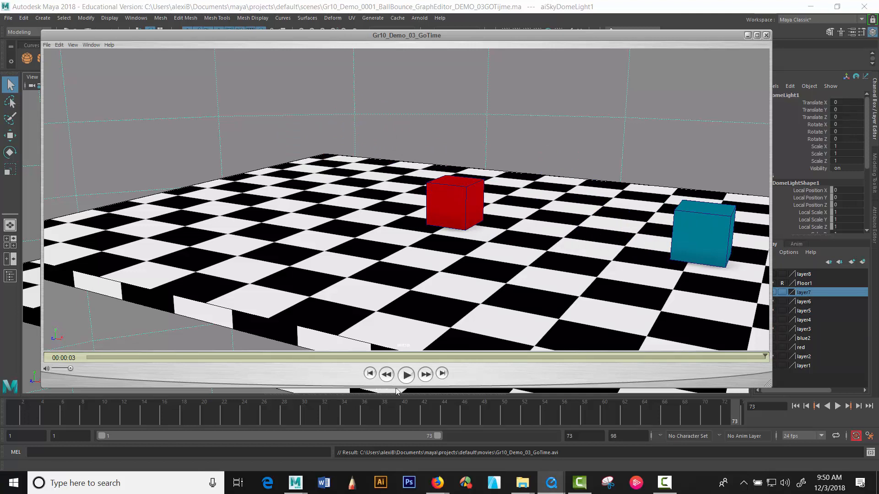
pyautogui.click(406, 379)
pyautogui.click(766, 36)
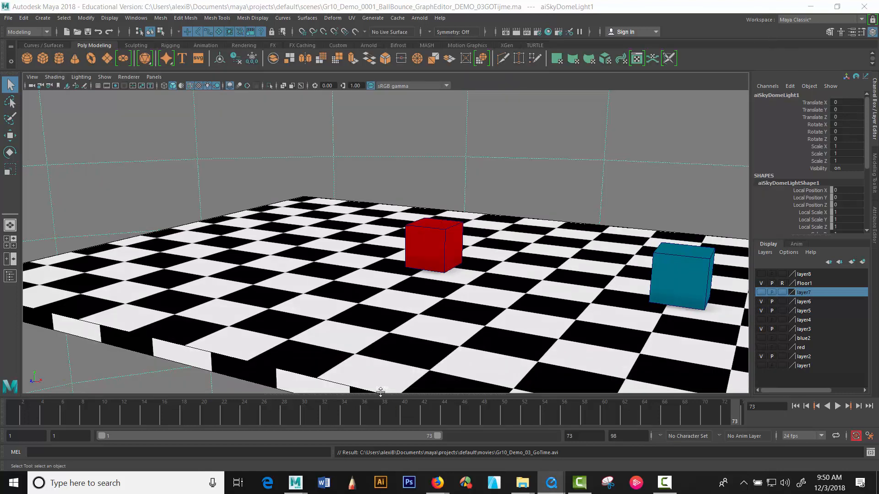
# Step: Enlarge the Graph Editor pane and display only the red cube's Translate X curve
pyautogui.moveTo(380, 392); pyautogui.dragTo(345, 266)
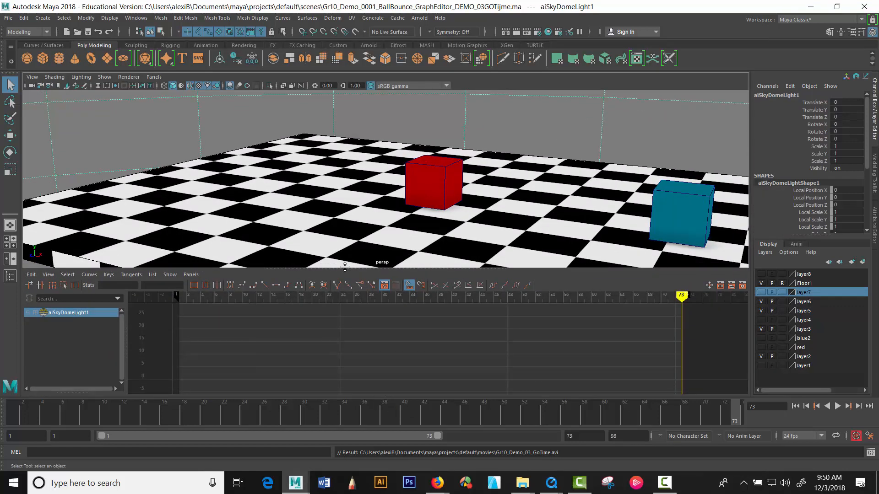
pyautogui.click(430, 179)
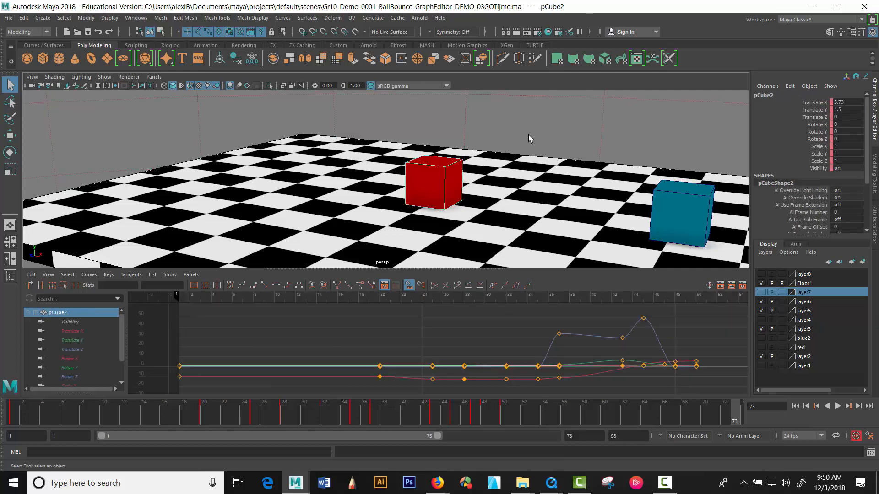
pyautogui.click(94, 332)
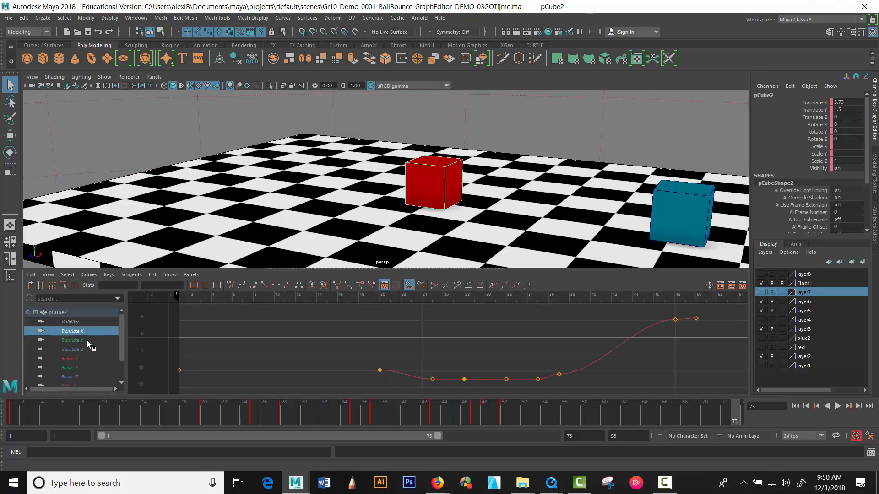
# Step: Review the red cube's Rotate Z curve, return to its Translate X curve, and scrub the timeline to frame 37
pyautogui.click(86, 341)
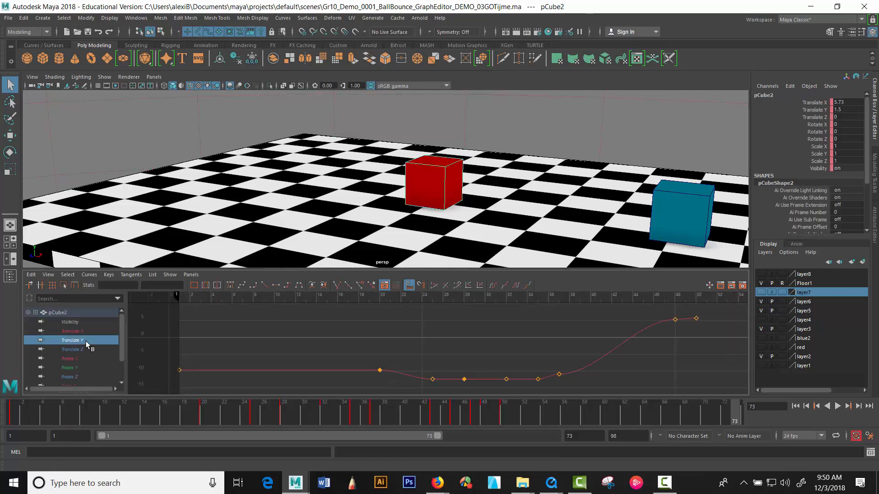
pyautogui.click(75, 377)
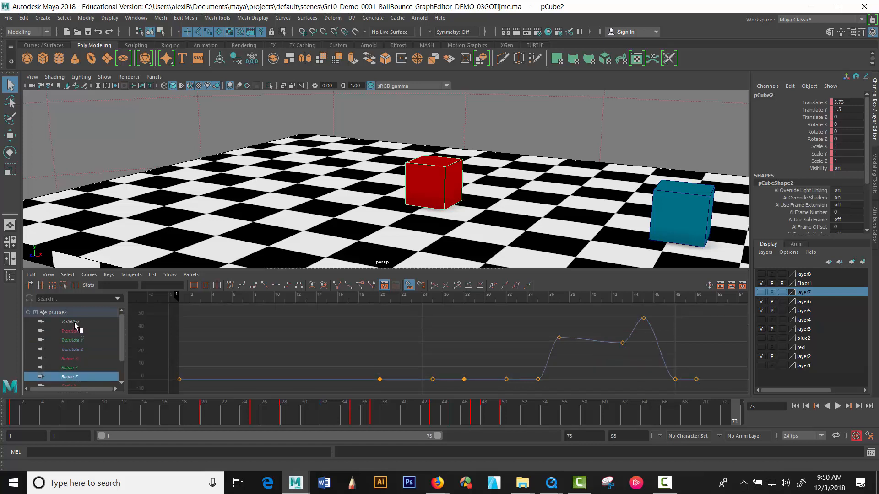
pyautogui.click(89, 331)
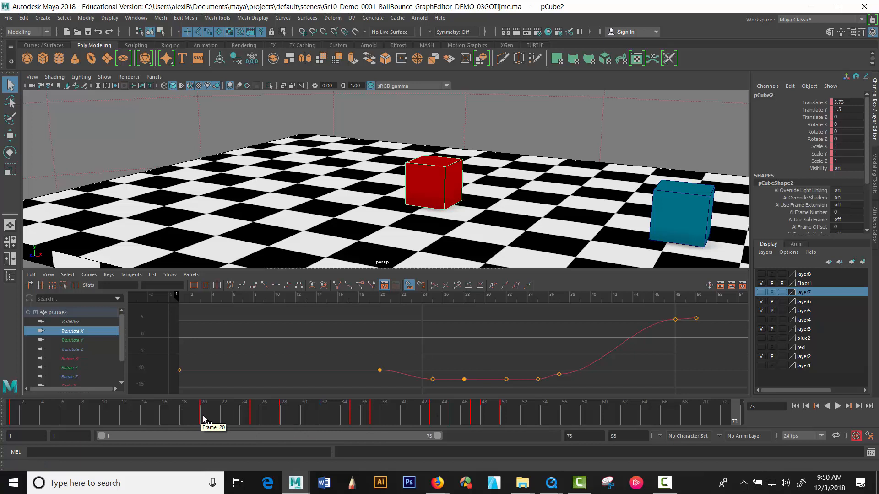
pyautogui.moveTo(205, 413); pyautogui.dragTo(377, 412)
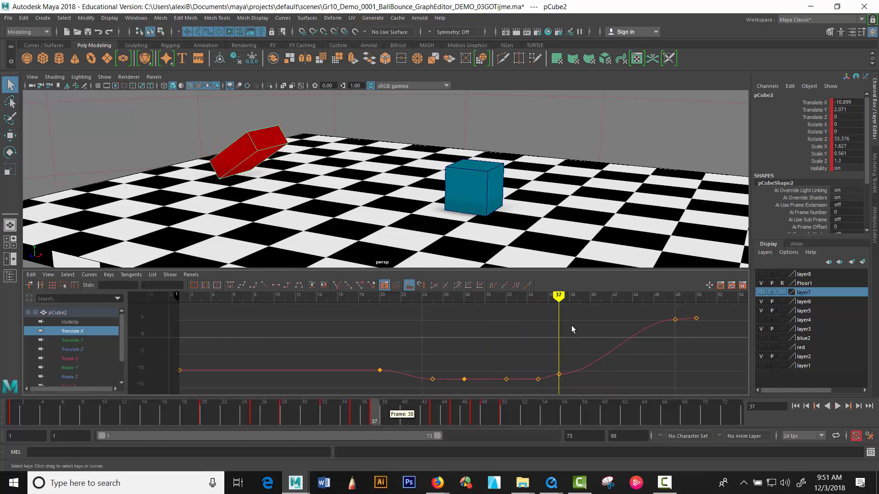
# Step: Break the tangents of the red cube's Translate X keys at frames 35 and 37
pyautogui.moveTo(516, 308); pyautogui.dragTo(718, 389)
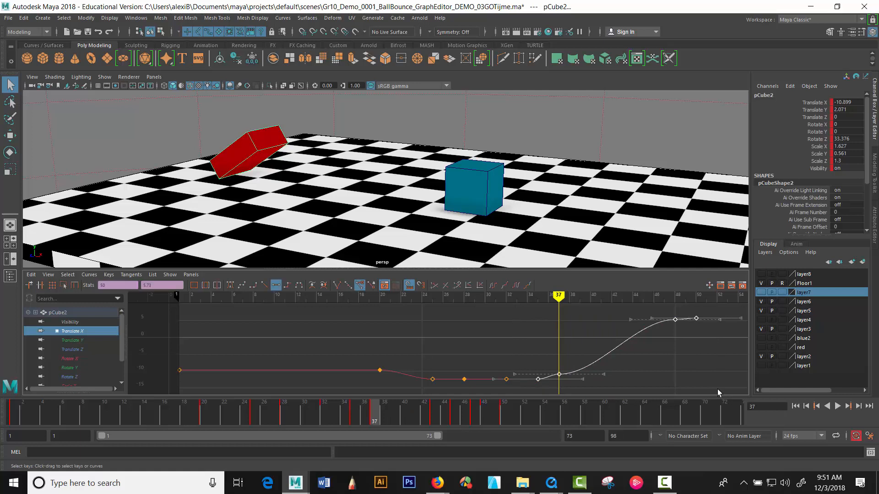
pyautogui.press('f')
pyautogui.click(263, 364)
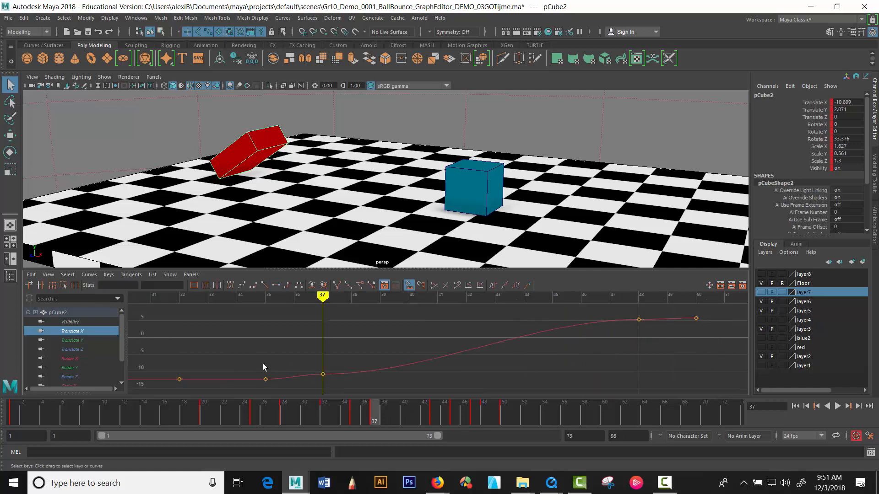
pyautogui.moveTo(360, 396); pyautogui.dragTo(360, 396)
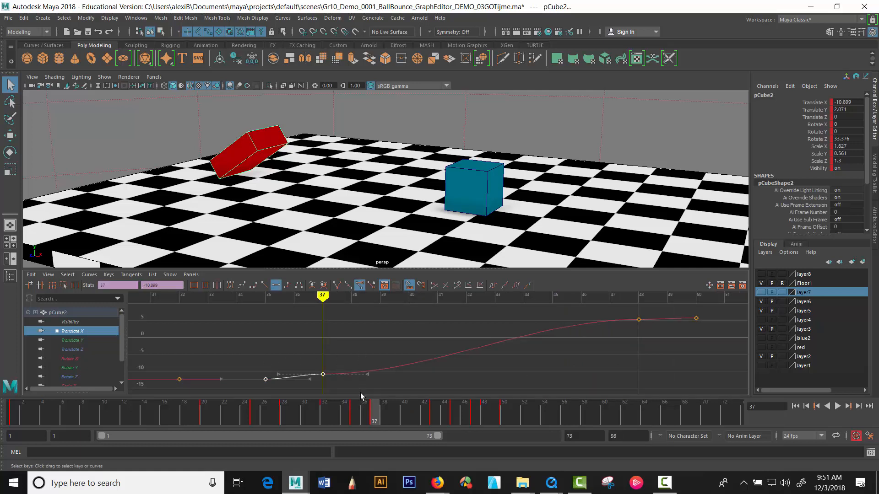
pyautogui.click(337, 285)
# Step: Angle the Translate X tangent handles between frames 35 and 37 to straighten that segment into a direct ramp
pyautogui.click(277, 356)
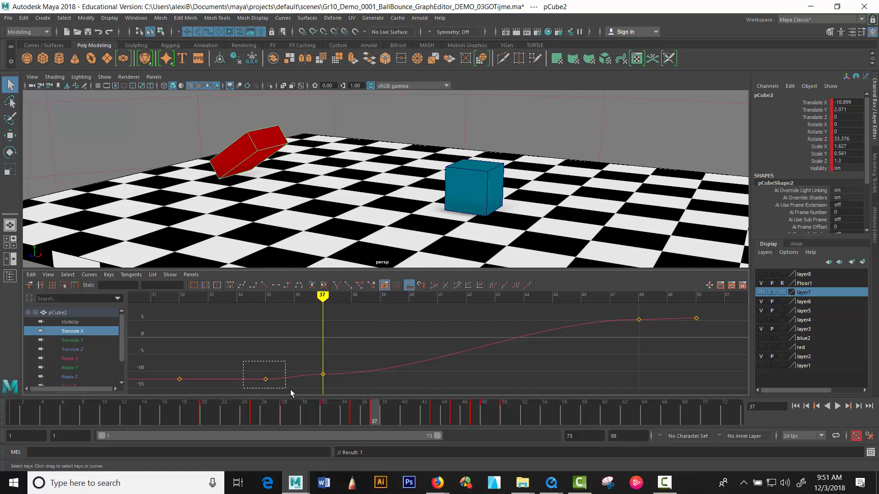
pyautogui.moveTo(290, 389); pyautogui.dragTo(291, 391)
pyautogui.moveTo(286, 339); pyautogui.dragTo(314, 393)
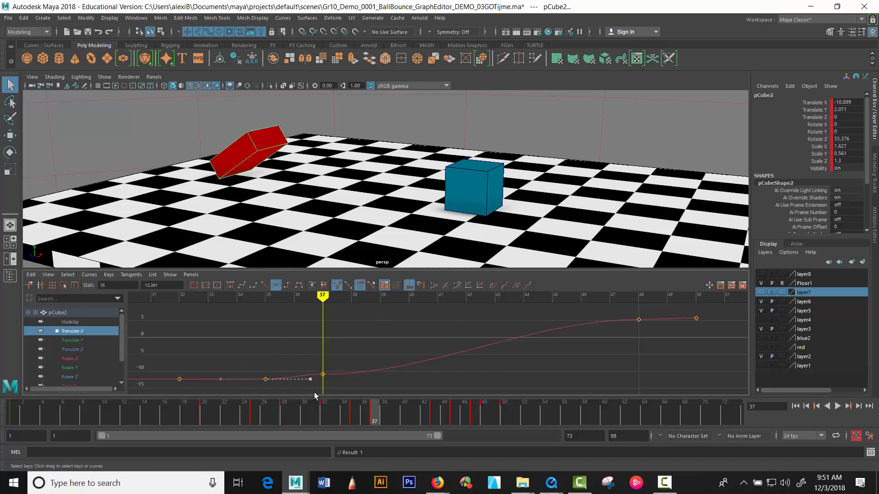
pyautogui.moveTo(314, 393); pyautogui.dragTo(320, 382, button='middle')
pyautogui.moveTo(294, 373); pyautogui.dragTo(294, 374)
pyautogui.moveTo(274, 316); pyautogui.dragTo(280, 316, button='middle')
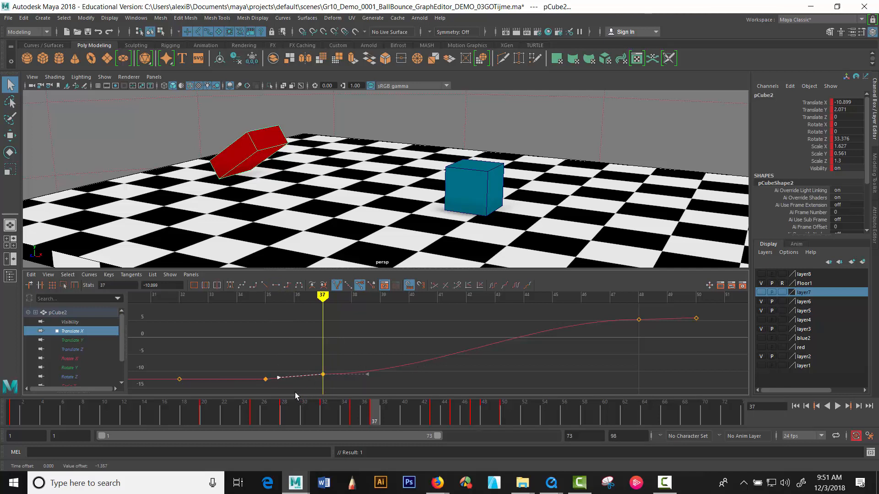
# Step: Step through the red cube's poses at frames 35, 37 and 43, and return to frame 37
pyautogui.press(',')
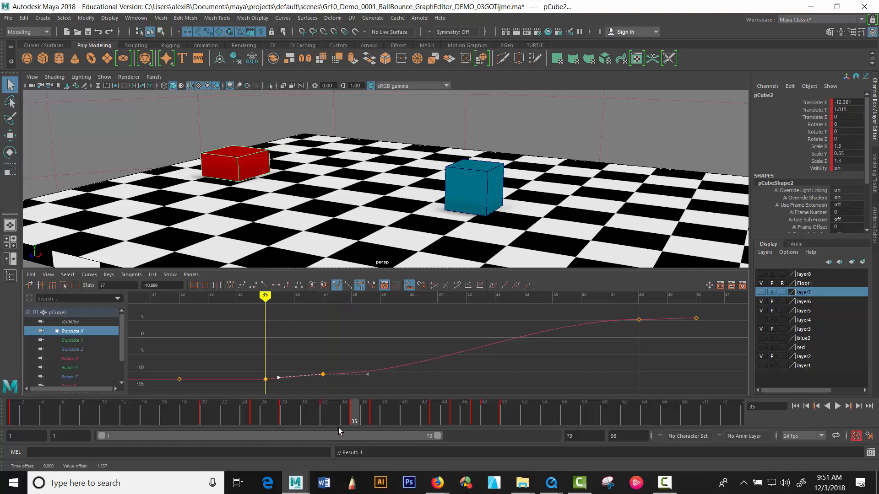
pyautogui.press('.')
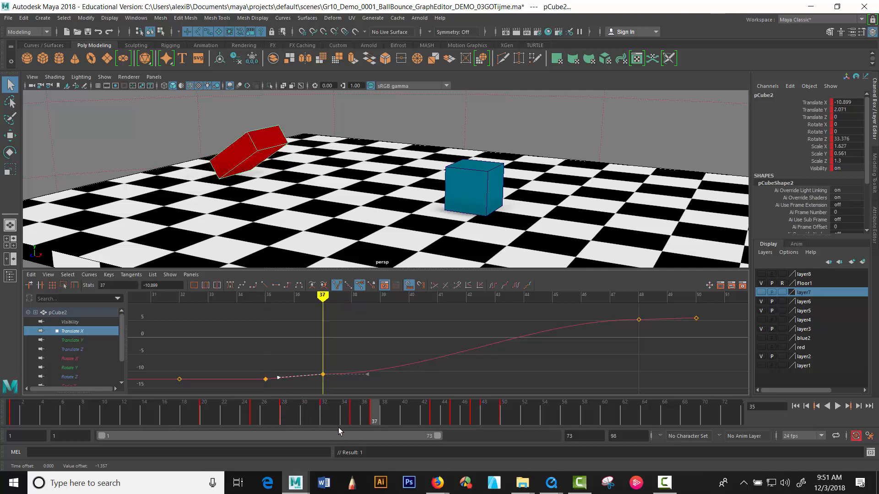
pyautogui.press('.')
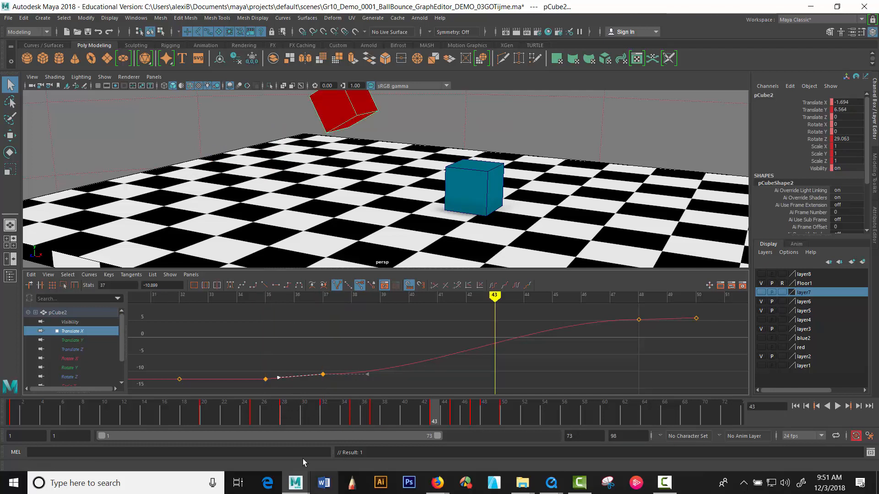
pyautogui.press(',')
pyautogui.moveTo(384, 421)
pyautogui.mouseDown()
pyautogui.moveTo(485, 419)
pyautogui.moveTo(456, 432)
pyautogui.moveTo(378, 433)
pyautogui.mouseUp()
# Step: Straighten the Translate X jump between frames 37 and 48 by raising the outgoing handle at 37 and lowering the incoming one at 48
pyautogui.moveTo(345, 344); pyautogui.dragTo(397, 395)
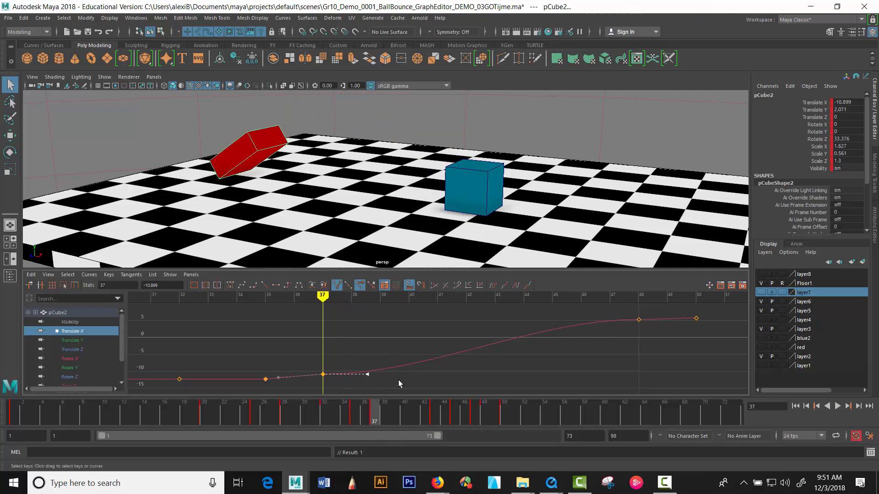
pyautogui.moveTo(401, 379); pyautogui.dragTo(400, 371, button='middle')
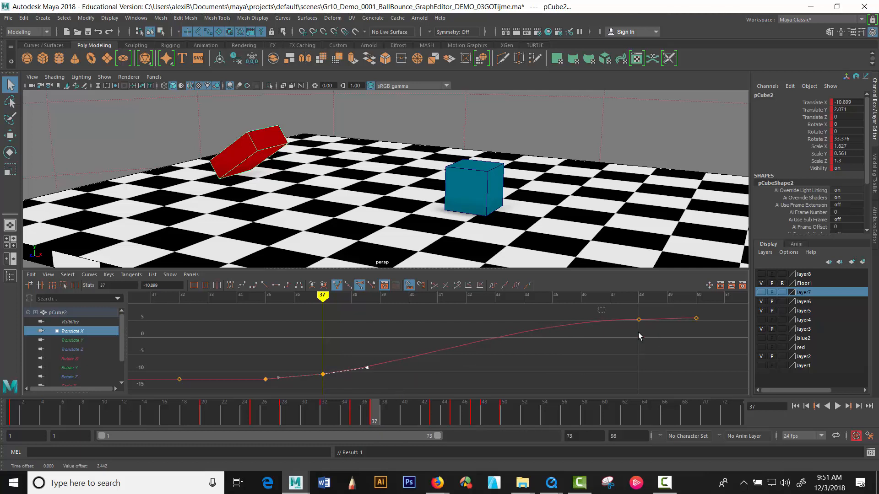
pyautogui.moveTo(639, 333); pyautogui.dragTo(677, 306)
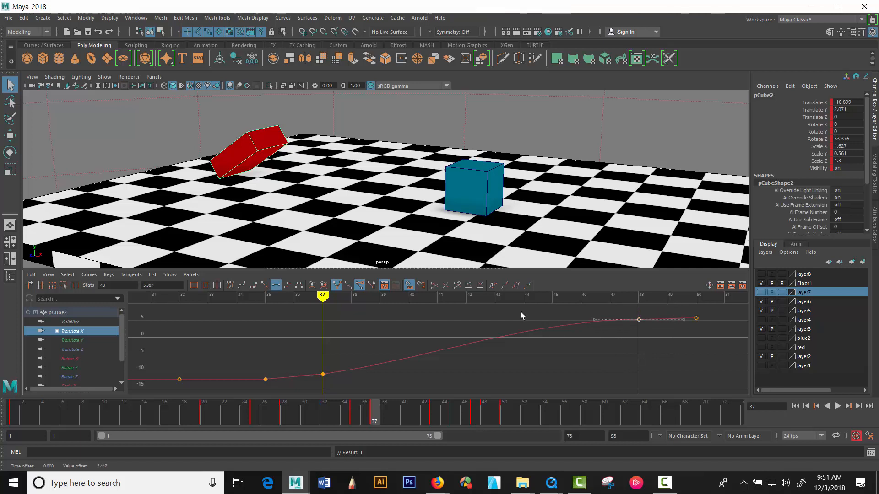
pyautogui.moveTo(545, 304); pyautogui.dragTo(598, 331)
pyautogui.moveTo(598, 331); pyautogui.dragTo(573, 342, button='middle')
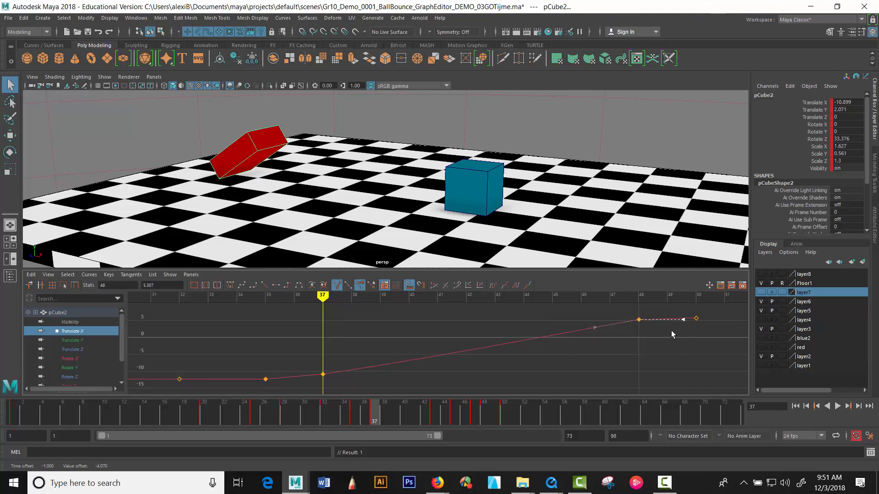
# Step: Aim the outgoing handle of the frame 48 Translate X key toward the frame 50 key, and scrub the jump to check it
pyautogui.moveTo(673, 329); pyautogui.dragTo(675, 329, button='middle')
pyautogui.click(276, 285)
pyautogui.moveTo(690, 319); pyautogui.dragTo(687, 328)
pyautogui.moveTo(675, 333); pyautogui.dragTo(675, 333, button='middle')
pyautogui.moveTo(344, 417); pyautogui.dragTo(484, 419)
pyautogui.moveTo(400, 433); pyautogui.dragTo(403, 432)
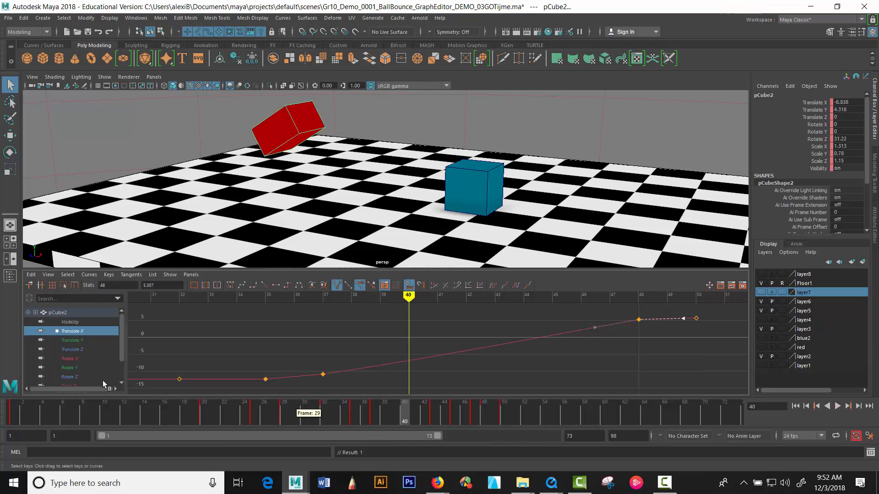
# Step: Display the red cube's Translate Y curve and compare its poses at frames 35 and 37
pyautogui.click(87, 338)
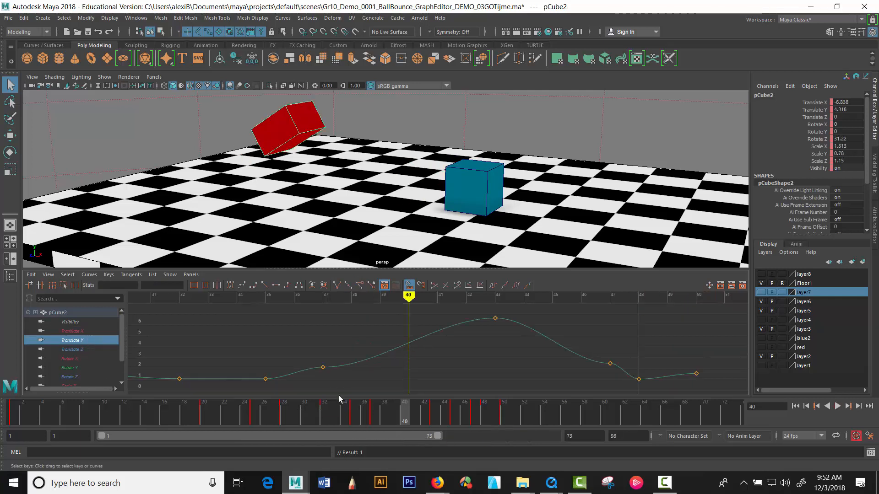
pyautogui.click(375, 416)
pyautogui.press(',')
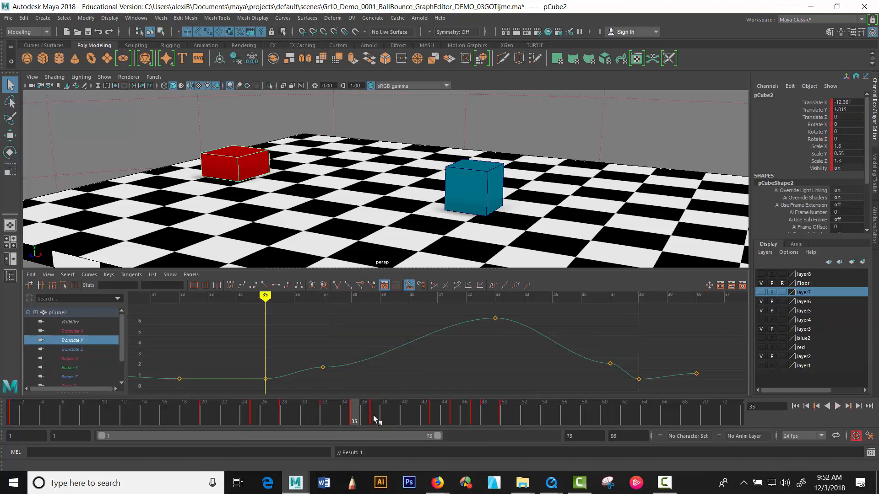
pyautogui.press('.')
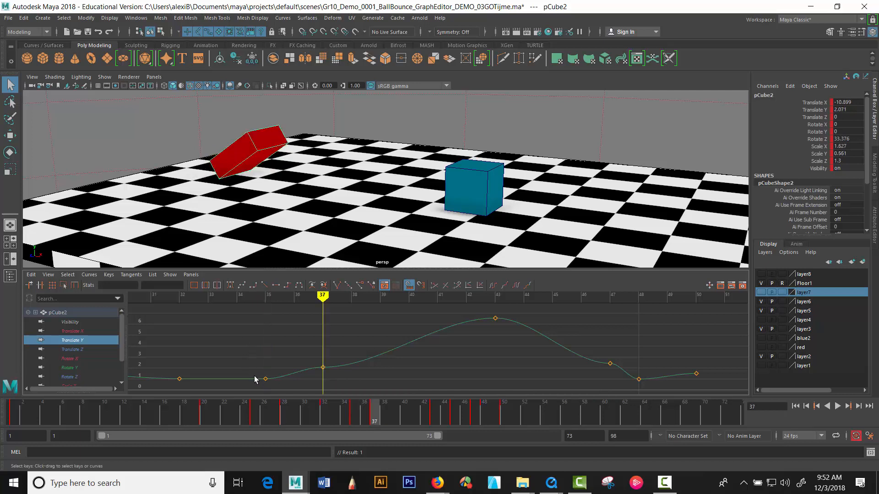
pyautogui.press(',')
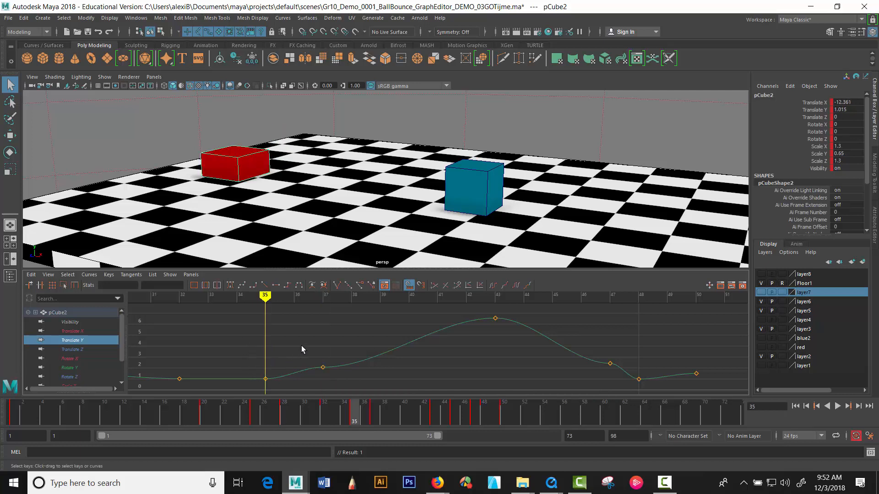
# Step: Break the Translate Y tangents at frame 37, lowering the incoming handle and raising the outgoing one for a steady takeoff
pyautogui.moveTo(301, 345); pyautogui.dragTo(361, 374)
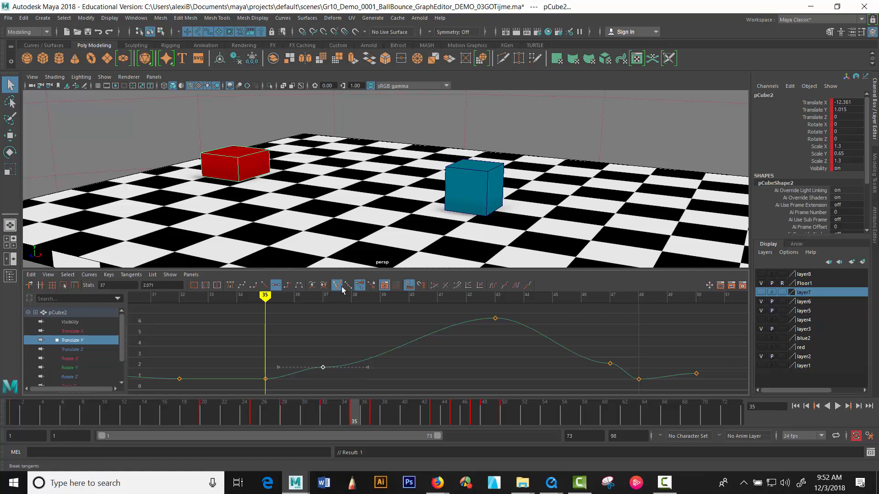
pyautogui.moveTo(294, 310); pyautogui.dragTo(282, 324, button='middle')
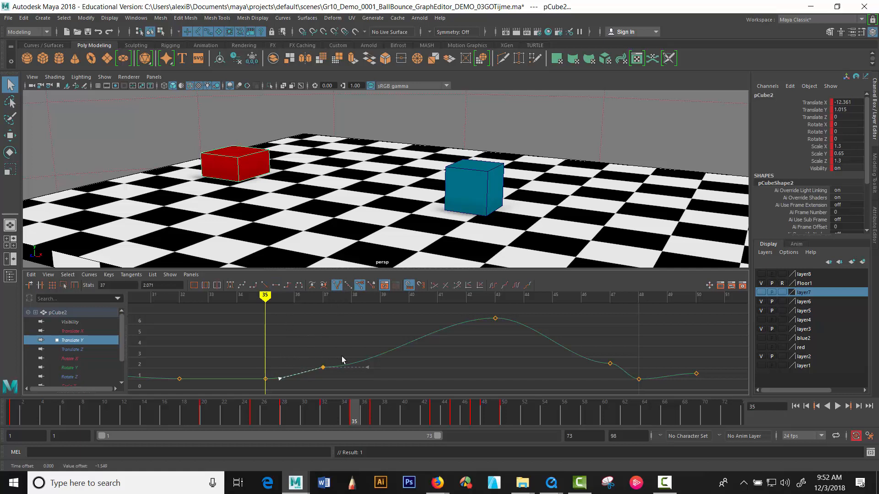
pyautogui.moveTo(362, 350); pyautogui.dragTo(379, 380)
pyautogui.moveTo(369, 379); pyautogui.dragTo(379, 360, button='middle')
# Step: Try lowering the tangent handles of the Translate Y peak key at frame 43, and reset its tangents to flat
pyautogui.moveTo(479, 326); pyautogui.dragTo(509, 308)
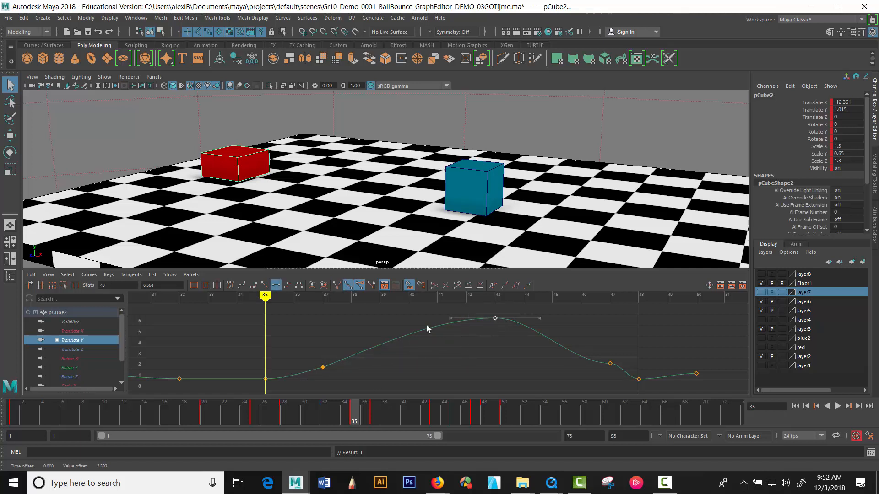
pyautogui.moveTo(454, 329)
pyautogui.mouseDown(button='middle')
pyautogui.moveTo(447, 338)
pyautogui.moveTo(440, 329)
pyautogui.mouseUp(button='middle')
pyautogui.moveTo(461, 355); pyautogui.dragTo(518, 307)
pyautogui.click(470, 330)
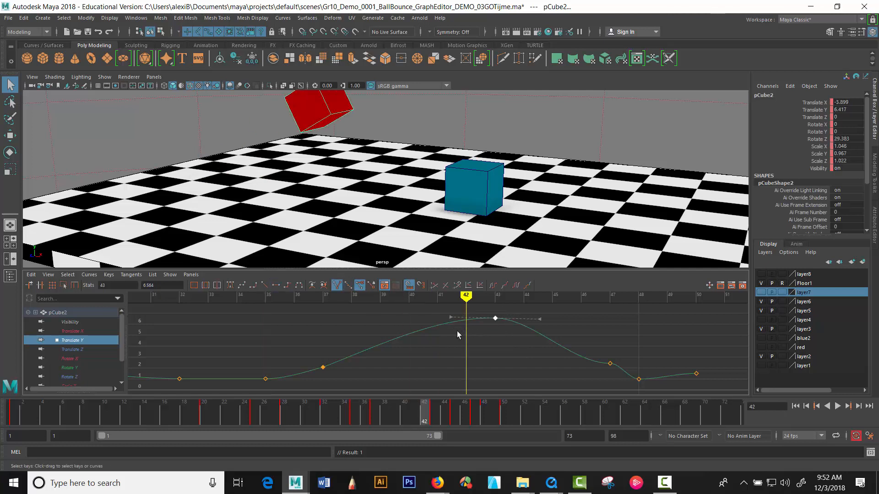
pyautogui.moveTo(448, 323); pyautogui.dragTo(440, 337, button='middle')
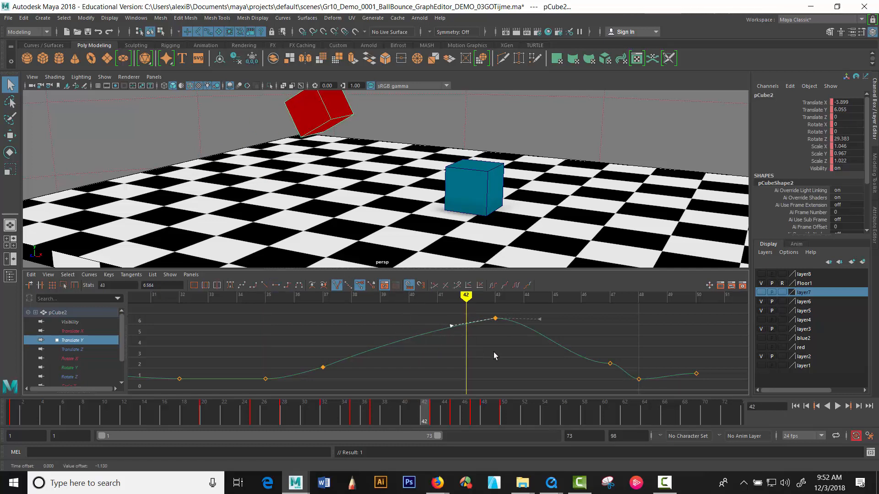
pyautogui.moveTo(548, 311); pyautogui.dragTo(546, 309)
pyautogui.moveTo(550, 329); pyautogui.dragTo(547, 343, button='middle')
pyautogui.moveTo(477, 339); pyautogui.dragTo(524, 300)
pyautogui.click(276, 286)
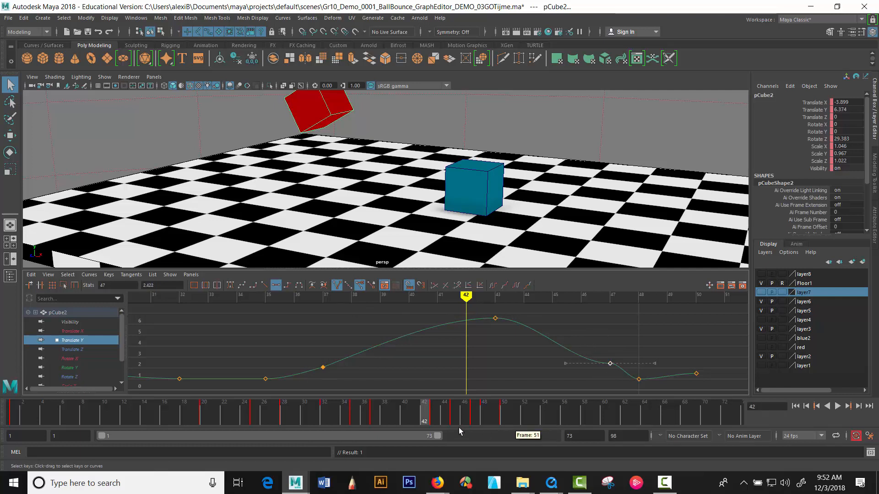
# Step: Raise the incoming handle and lower the outgoing handle of the Translate Y key at frame 47 to smooth the fall
pyautogui.press('.')
pyautogui.press('.')
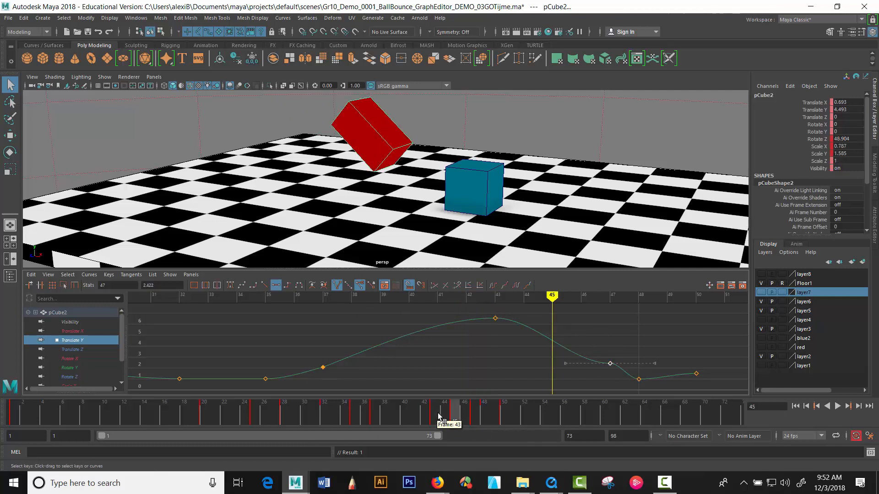
pyautogui.moveTo(592, 334); pyautogui.dragTo(625, 381)
pyautogui.moveTo(566, 364); pyautogui.dragTo(566, 338)
pyautogui.moveTo(654, 363)
pyautogui.mouseDown()
pyautogui.moveTo(647, 380)
pyautogui.moveTo(656, 377)
pyautogui.moveTo(630, 397)
pyautogui.moveTo(660, 367)
pyautogui.mouseUp()
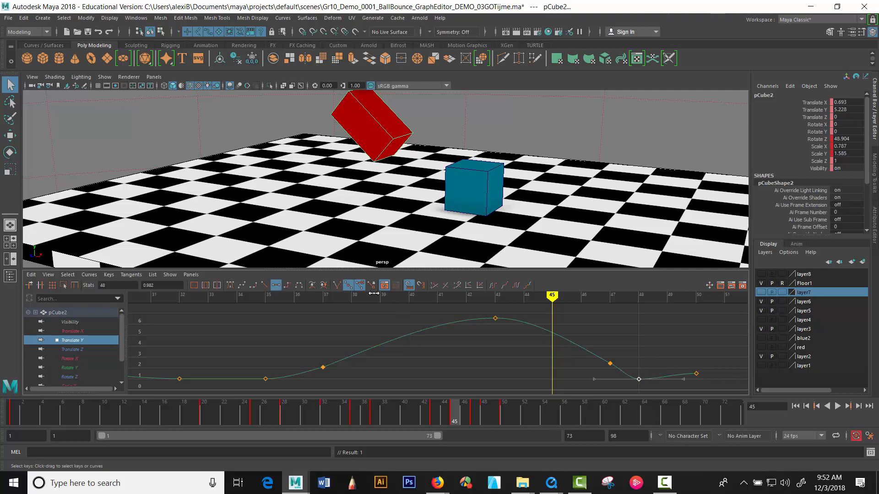
# Step: Break the Translate Y tangents at frame 48, raising the incoming handle and aiming the outgoing one toward the frame 50 key
pyautogui.click(337, 285)
pyautogui.moveTo(591, 375); pyautogui.dragTo(600, 356)
pyautogui.moveTo(455, 412)
pyautogui.mouseDown()
pyautogui.moveTo(582, 414)
pyautogui.moveTo(723, 380)
pyautogui.moveTo(643, 392)
pyautogui.moveTo(689, 397)
pyautogui.moveTo(696, 387)
pyautogui.moveTo(692, 399)
pyautogui.mouseUp()
pyautogui.moveTo(684, 390); pyautogui.dragTo(689, 380, button='middle')
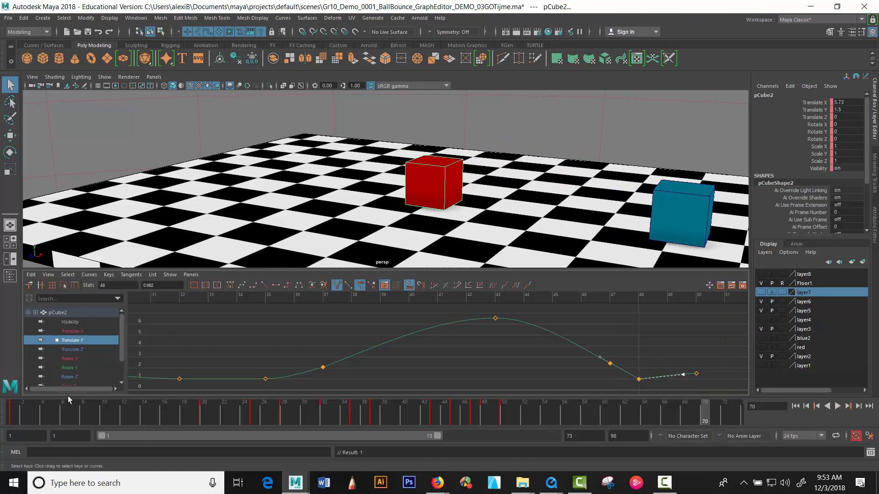
# Step: Display the red cube's Rotate Z curve and step through its keyed poses from frame 20 to frame 37
pyautogui.click(70, 377)
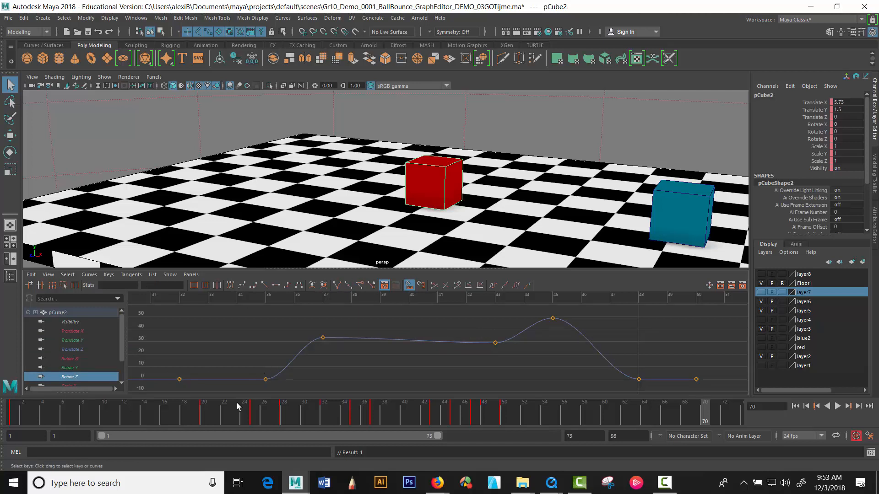
pyautogui.click(251, 411)
pyautogui.press(',')
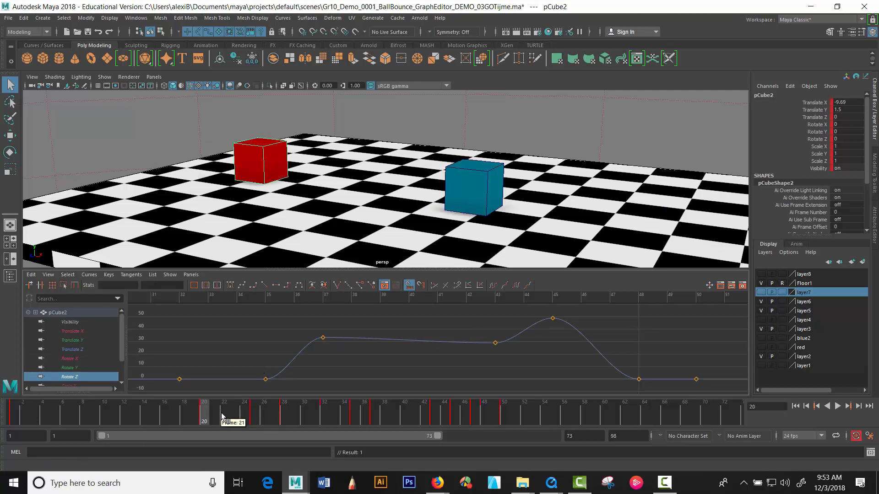
pyautogui.press('.')
pyautogui.press('.')
pyautogui.press('.')
pyautogui.press('.')
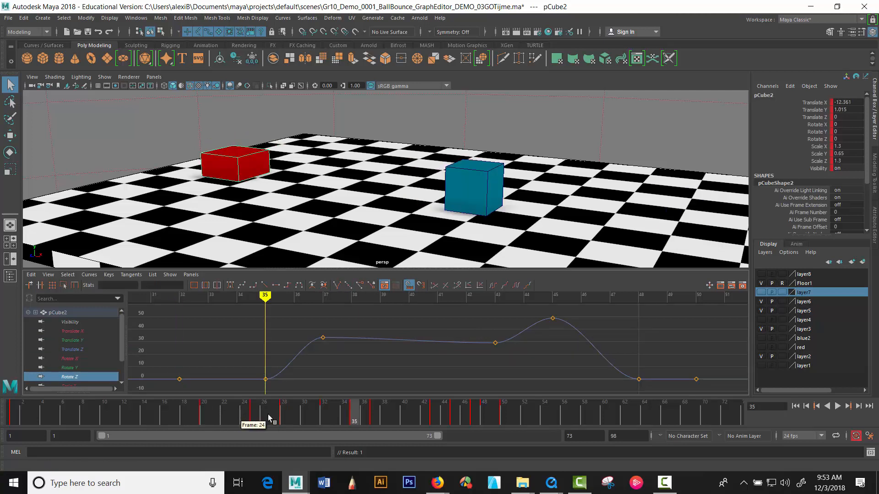
pyautogui.press('.')
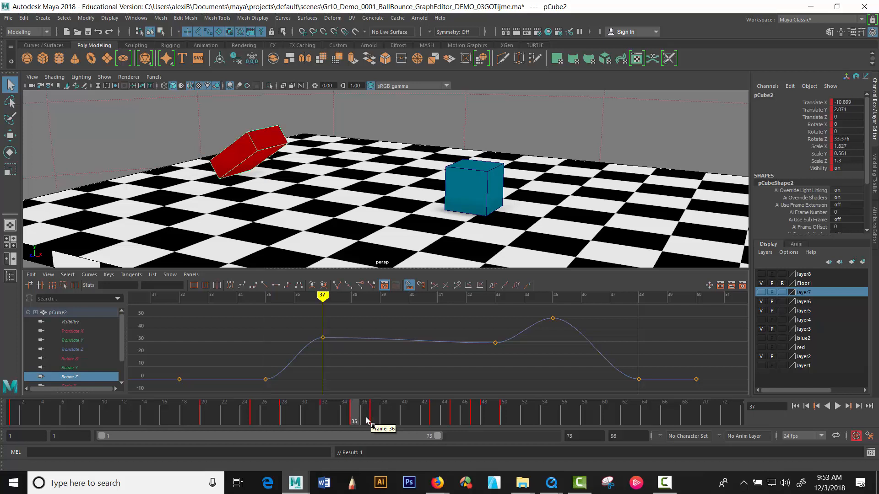
# Step: Break the Rotate Z tangents of the red cube's frame 43 key and raise its outgoing handle toward the frame 45 peak
pyautogui.press(',')
pyautogui.press('.')
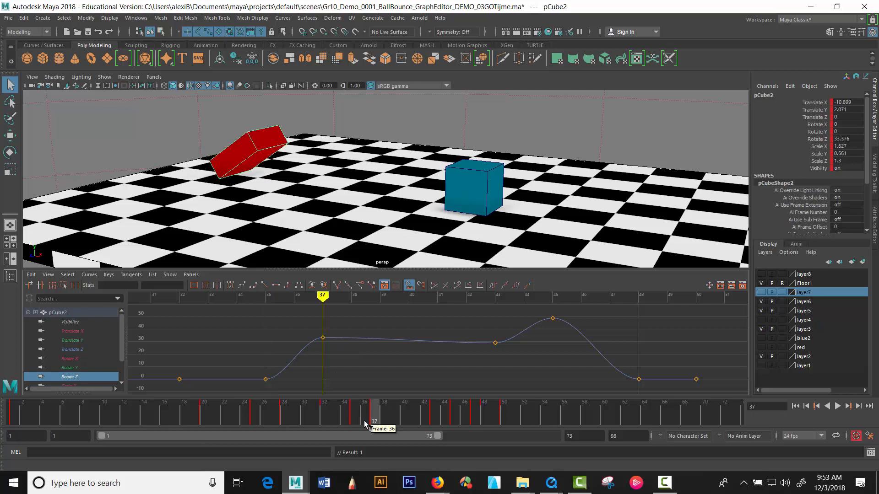
pyautogui.press('.')
pyautogui.press('.')
pyautogui.press(',')
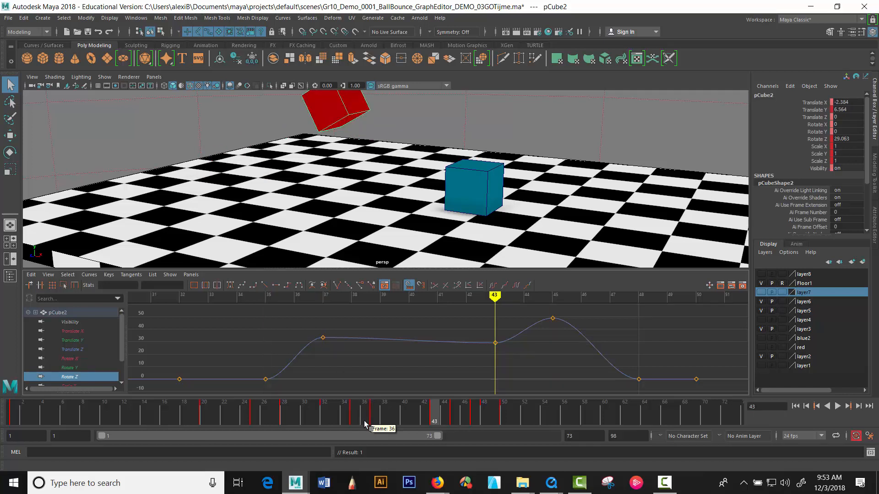
pyautogui.press('.')
pyautogui.press(',')
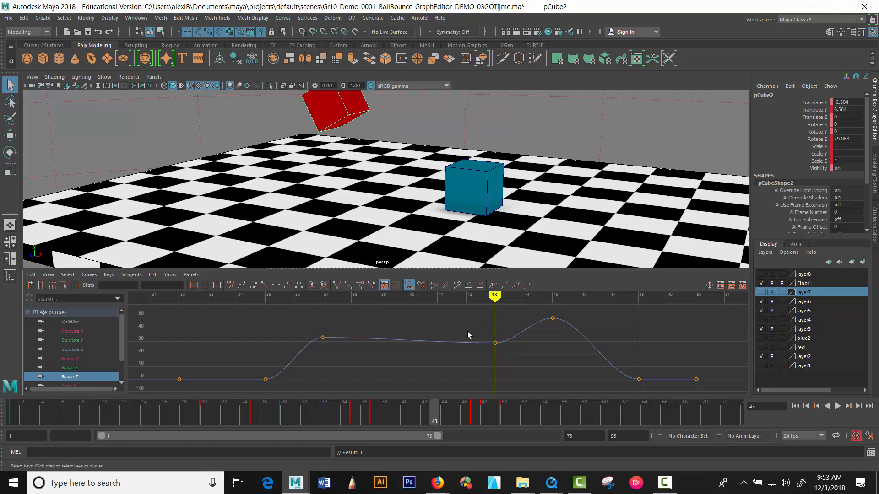
pyautogui.moveTo(467, 328); pyautogui.dragTo(532, 366)
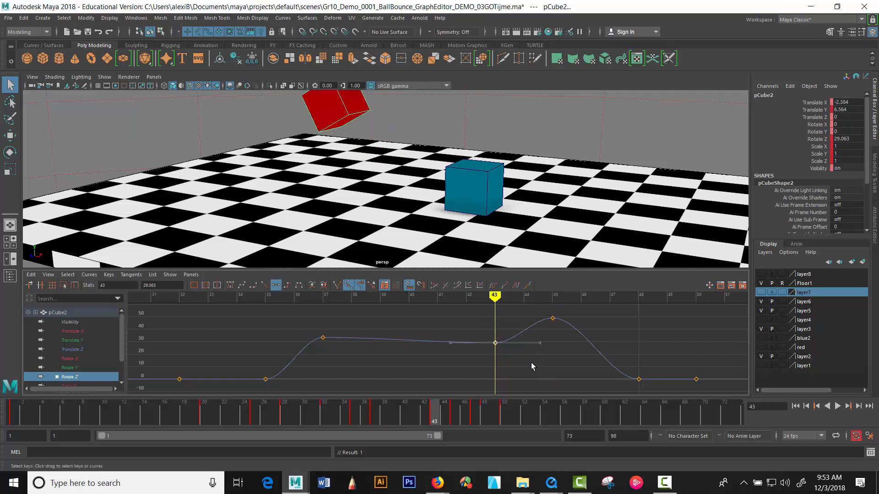
pyautogui.click(336, 285)
pyautogui.moveTo(541, 361); pyautogui.dragTo(546, 332, button='middle')
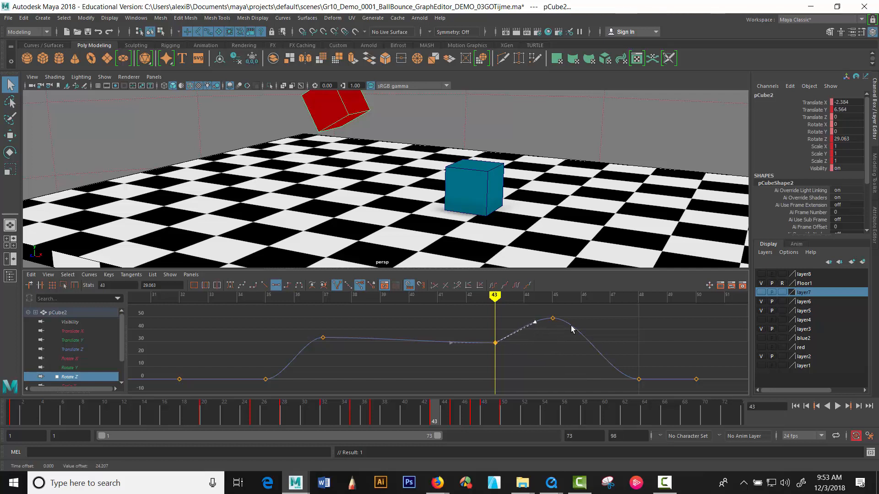
# Step: Break the Rotate Z tangents at frame 48 and raise the incoming handle to steepen the red cube's rotation into landing
pyautogui.scroll(2, 575, 336)
pyautogui.press('a')
pyautogui.keyDown('alt'); pyautogui.moveTo(562, 365); pyautogui.dragTo(498, 350, button='middle'); pyautogui.keyUp('alt')
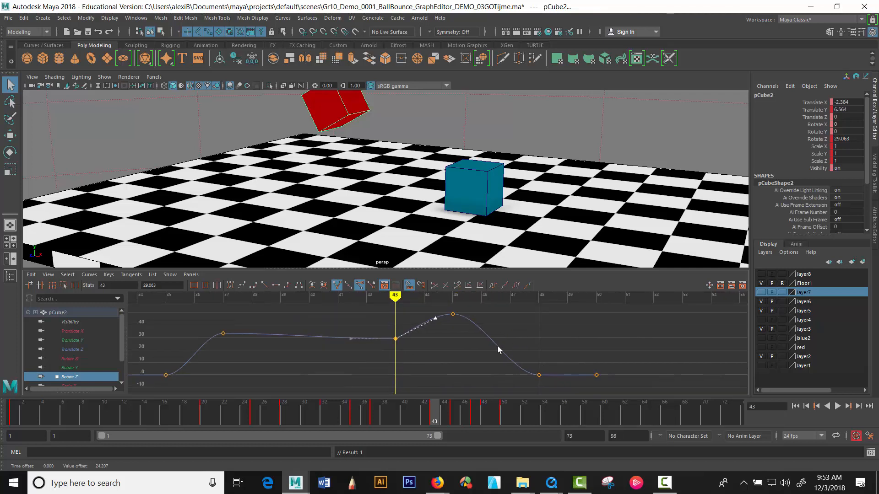
pyautogui.moveTo(550, 400); pyautogui.dragTo(547, 394)
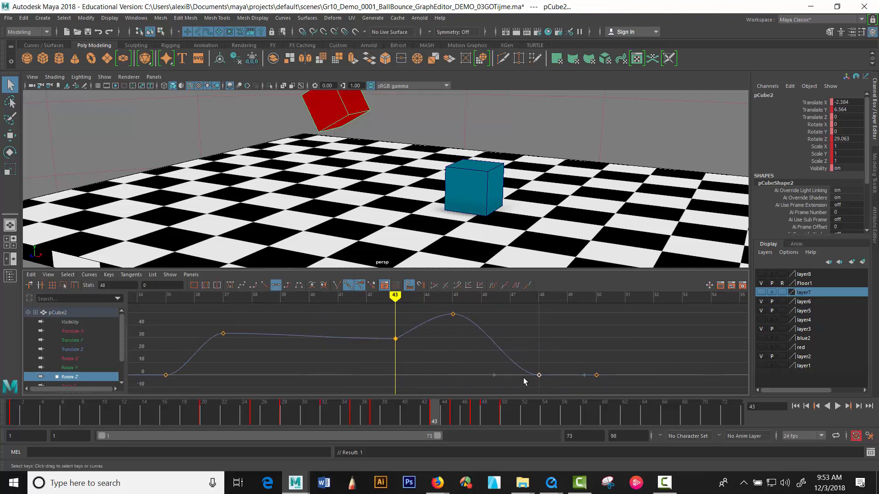
pyautogui.click(337, 285)
pyautogui.moveTo(494, 390); pyautogui.dragTo(503, 355, button='middle')
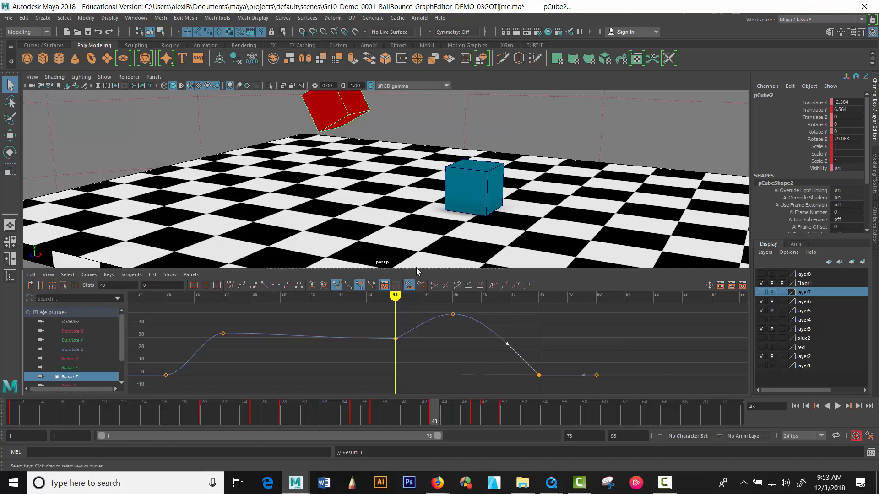
# Step: Enlarge the perspective view, orbit slightly and play back the animation to review both cubes' jumps
pyautogui.moveTo(343, 270); pyautogui.dragTo(331, 322)
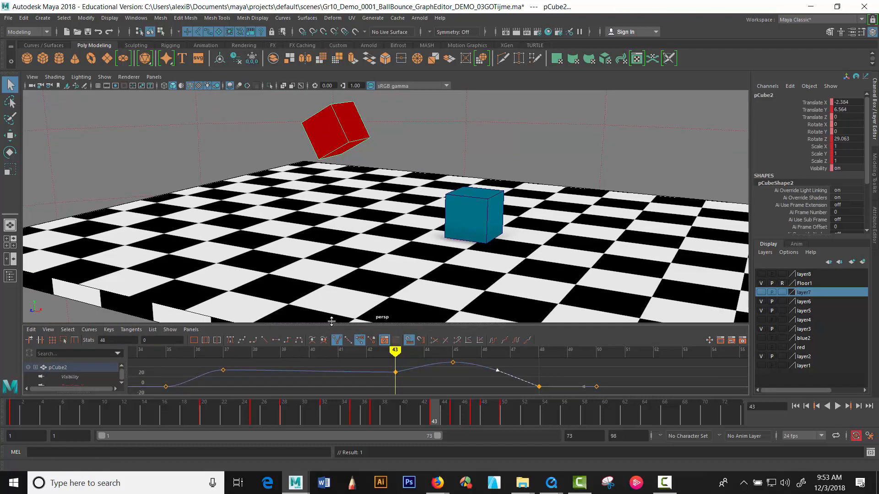
pyautogui.keyDown('alt'); pyautogui.moveTo(318, 271); pyautogui.dragTo(330, 270); pyautogui.keyUp('alt')
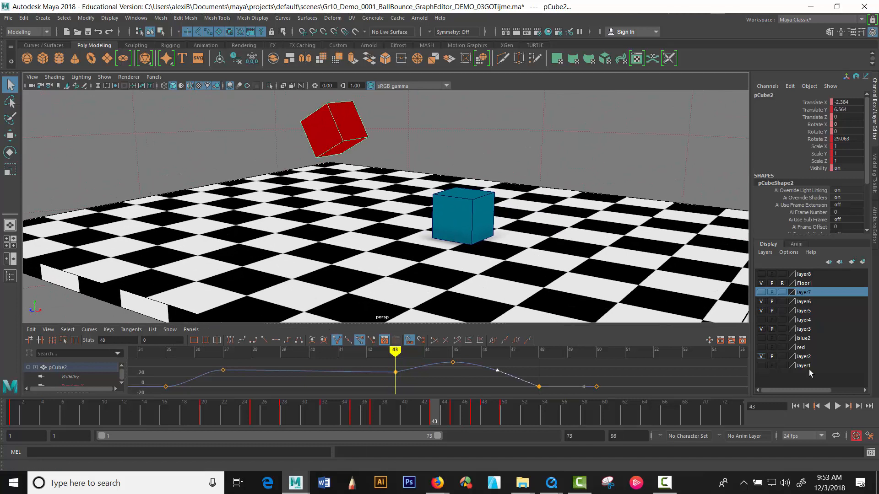
pyautogui.click(838, 406)
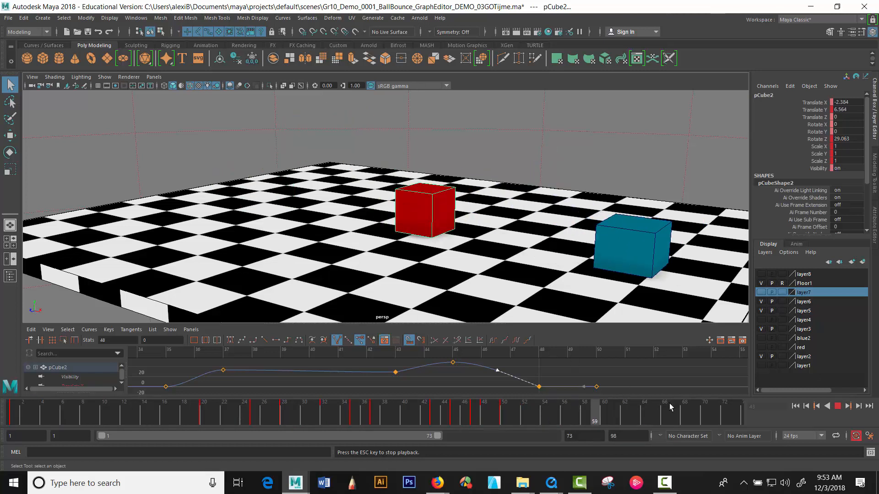
pyautogui.click(836, 408)
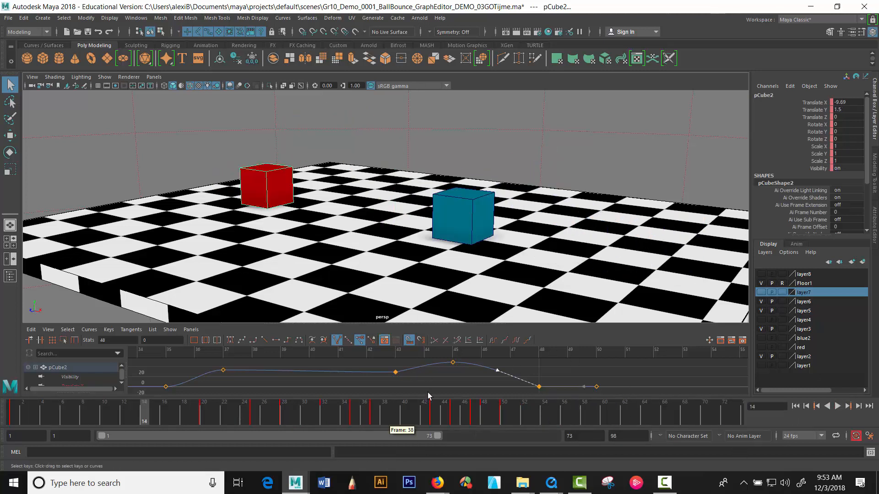
# Step: Display the blue cube's Translate X curve in an enlarged Graph Editor and break the tangents of its keys from frame 50 onward
pyautogui.click(454, 207)
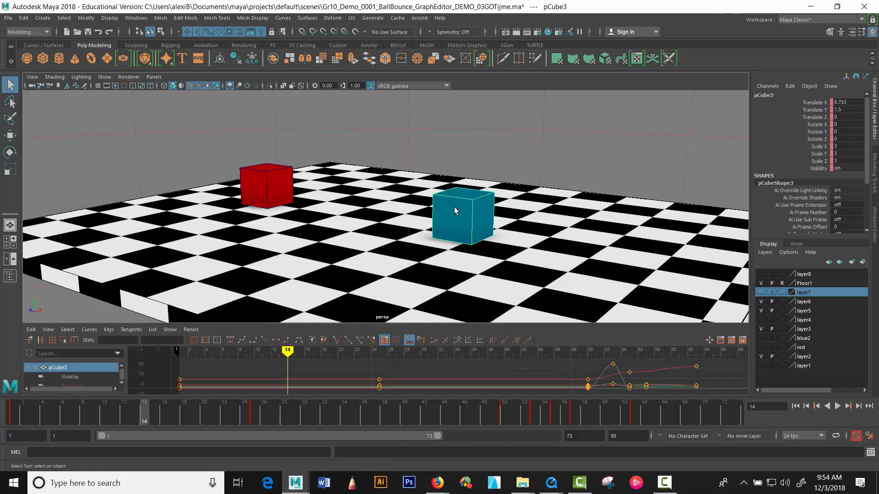
pyautogui.moveTo(399, 322); pyautogui.dragTo(421, 236)
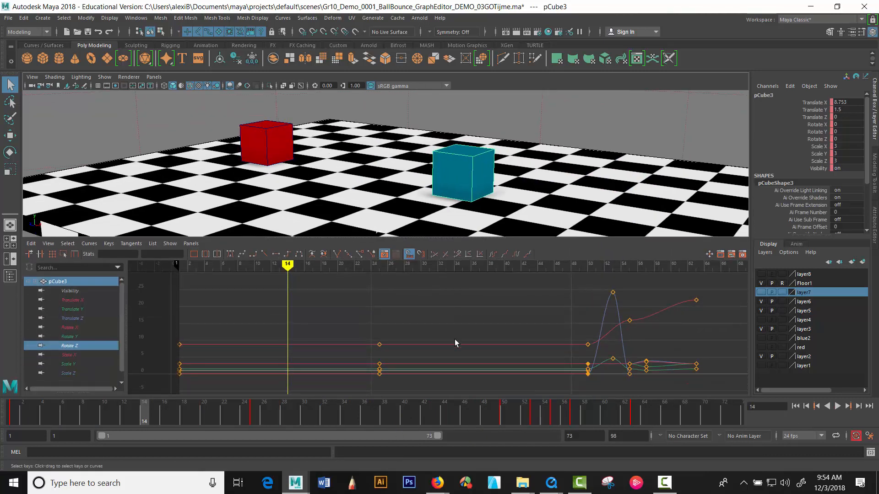
pyautogui.click(72, 299)
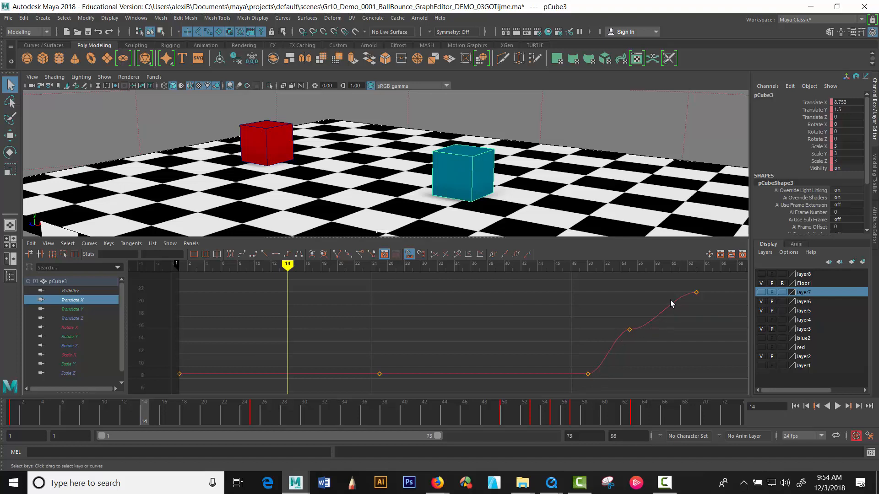
pyautogui.moveTo(649, 317); pyautogui.dragTo(725, 389)
pyautogui.press('f')
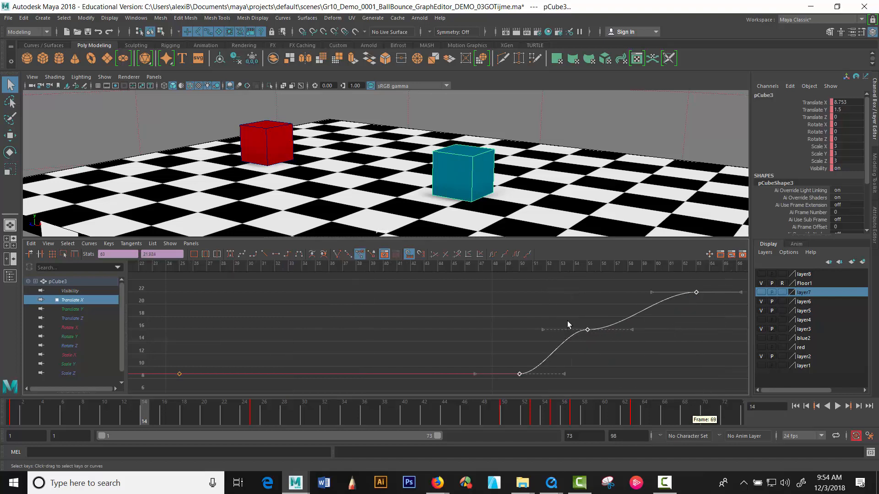
pyautogui.click(334, 254)
# Step: Raise the outgoing Translate X handle at frame 50, and lower the incoming and raise the outgoing handle at frame 55
pyautogui.moveTo(534, 351); pyautogui.dragTo(574, 382)
pyautogui.moveTo(584, 370); pyautogui.dragTo(594, 332, button='middle')
pyautogui.moveTo(568, 314); pyautogui.dragTo(609, 344)
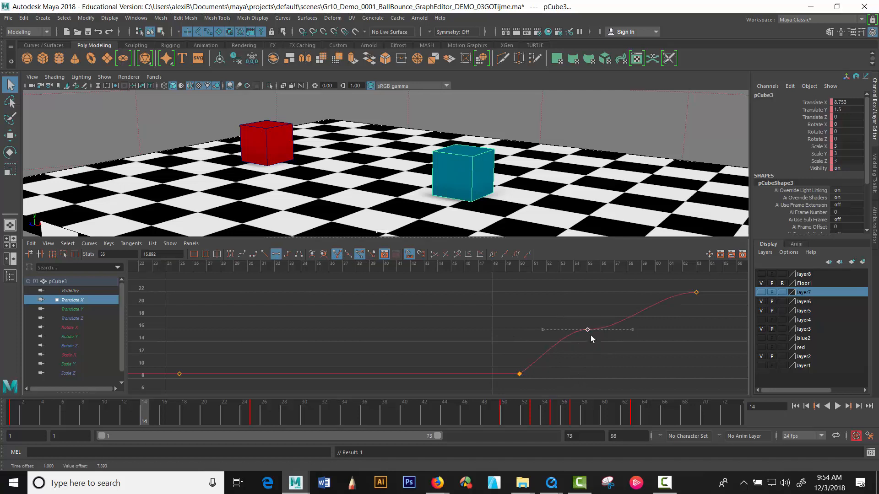
pyautogui.moveTo(539, 313); pyautogui.dragTo(555, 333)
pyautogui.moveTo(537, 312); pyautogui.dragTo(524, 342, button='middle')
pyautogui.moveTo(640, 340); pyautogui.dragTo(647, 344)
pyautogui.moveTo(647, 345); pyautogui.dragTo(663, 310, button='middle')
# Step: Scrub the timeline to frame 55 to check the blue cube's sideways motion against its Translate X keys
pyautogui.click(698, 288)
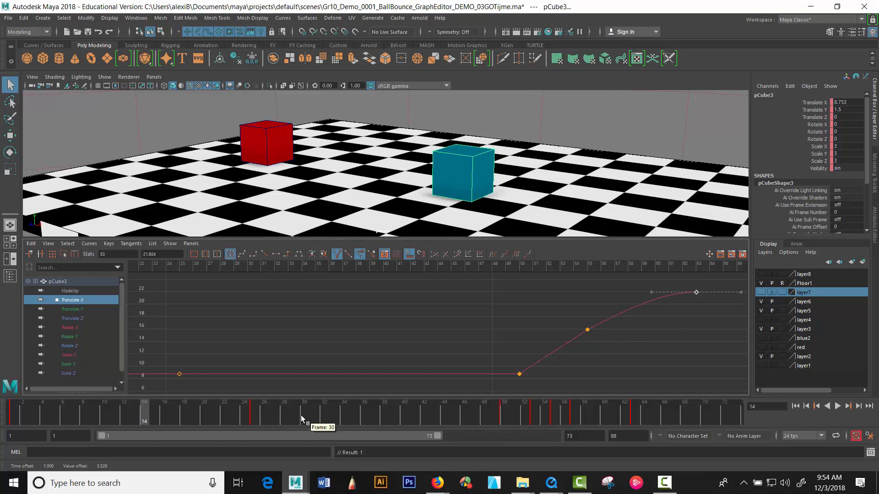
pyautogui.moveTo(301, 416)
pyautogui.mouseDown()
pyautogui.moveTo(584, 408)
pyautogui.moveTo(582, 418)
pyautogui.moveTo(561, 414)
pyautogui.moveTo(625, 414)
pyautogui.moveTo(547, 414)
pyautogui.moveTo(595, 429)
pyautogui.moveTo(636, 428)
pyautogui.moveTo(539, 433)
pyautogui.moveTo(558, 433)
pyautogui.mouseUp()
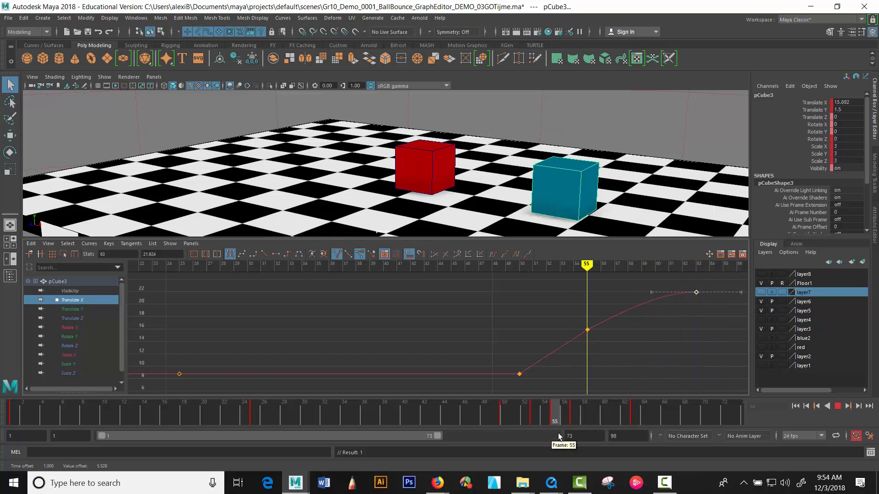
pyautogui.moveTo(568, 316); pyautogui.dragTo(622, 375)
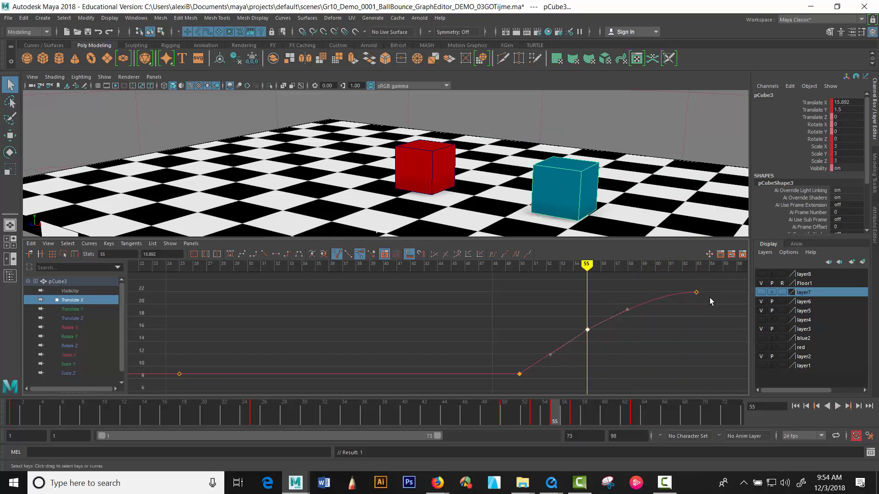
# Step: Display the blue cube's Translate Y curve and raise the outgoing handle of its frame 50 key for a faster takeoff
pyautogui.click(83, 310)
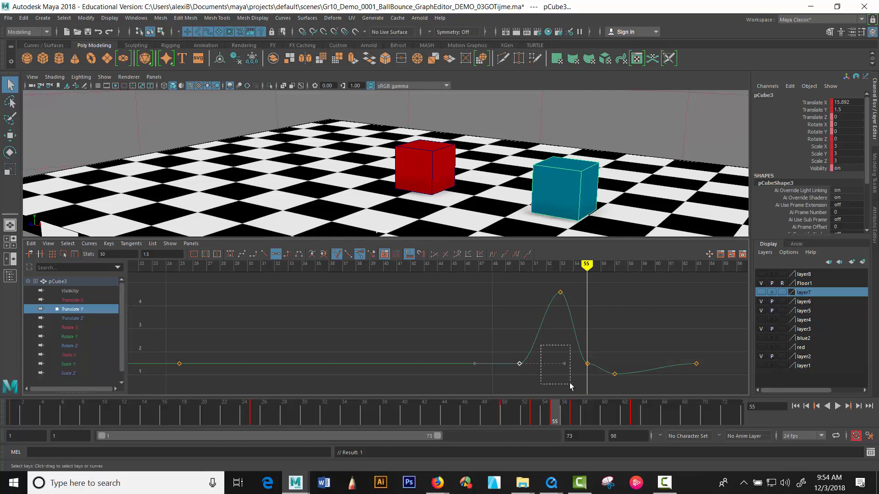
pyautogui.moveTo(570, 387); pyautogui.dragTo(570, 387)
pyautogui.moveTo(570, 386); pyautogui.dragTo(540, 325, button='middle')
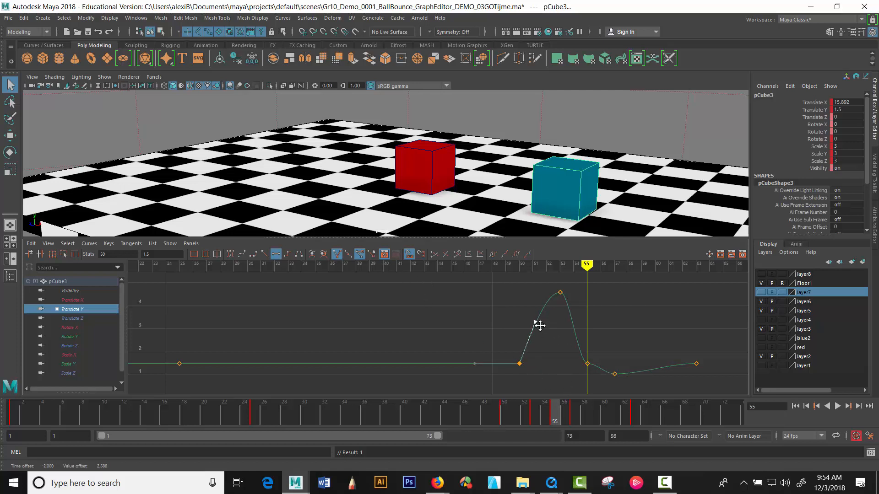
# Step: Raise the incoming Translate Y handle at frame 55 and lower its outgoing handle toward the frame 57 key
pyautogui.moveTo(590, 374); pyautogui.dragTo(591, 375)
pyautogui.moveTo(548, 342); pyautogui.dragTo(570, 380)
pyautogui.moveTo(571, 351); pyautogui.dragTo(598, 290, button='middle')
pyautogui.moveTo(613, 345); pyautogui.dragTo(663, 349, button='middle')
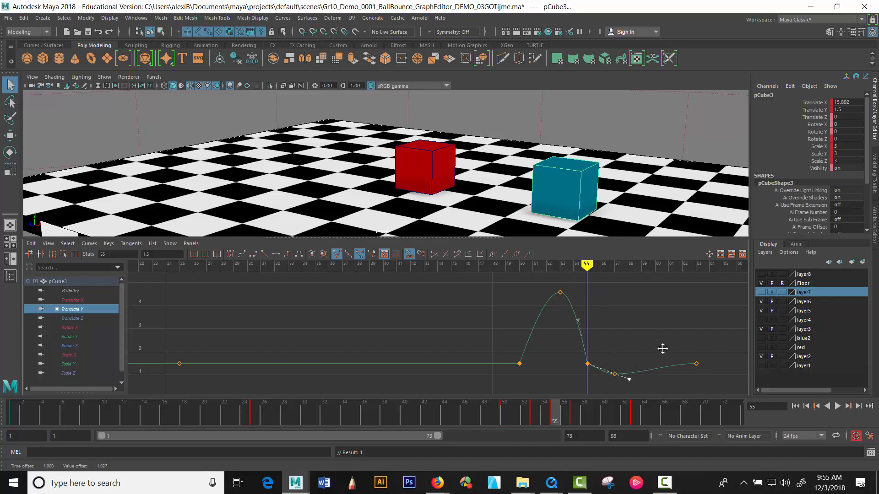
# Step: Scrub through the landing, break the Translate Y tangents at frame 57 and raise its incoming handle slightly
pyautogui.click(615, 374)
pyautogui.click(575, 409)
pyautogui.moveTo(576, 408); pyautogui.dragTo(684, 414)
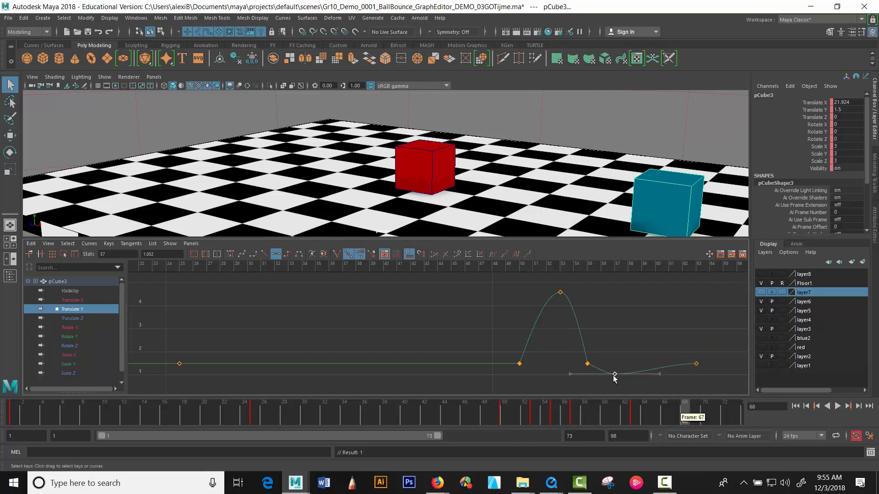
pyautogui.moveTo(602, 353); pyautogui.dragTo(634, 399)
pyautogui.click(336, 254)
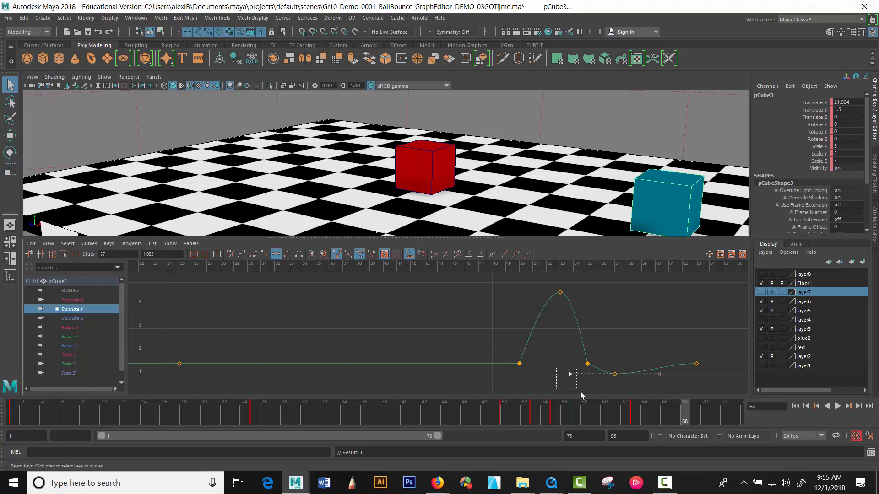
pyautogui.moveTo(580, 392); pyautogui.dragTo(581, 392)
pyautogui.moveTo(565, 379); pyautogui.dragTo(561, 369, button='middle')
# Step: Display the blue cube's Rotate Z curve, break the frame 50 key's tangents and raise its outgoing handle steeply
pyautogui.click(73, 346)
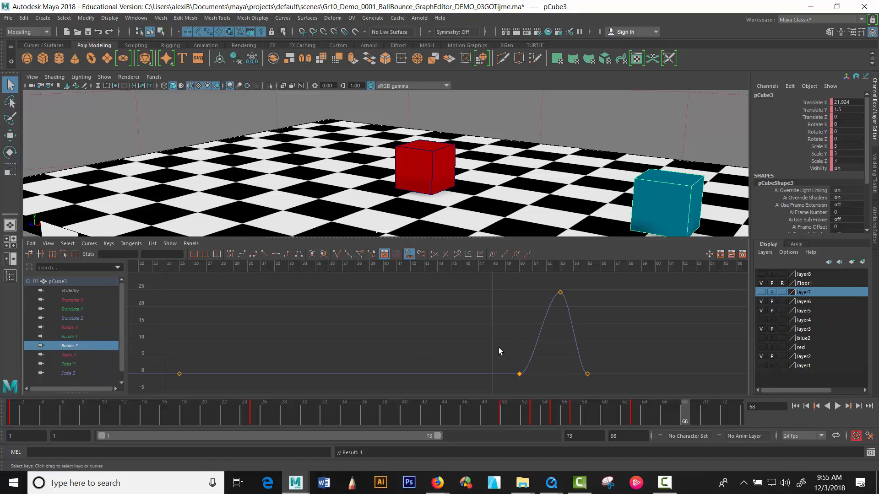
pyautogui.moveTo(595, 391); pyautogui.dragTo(596, 391)
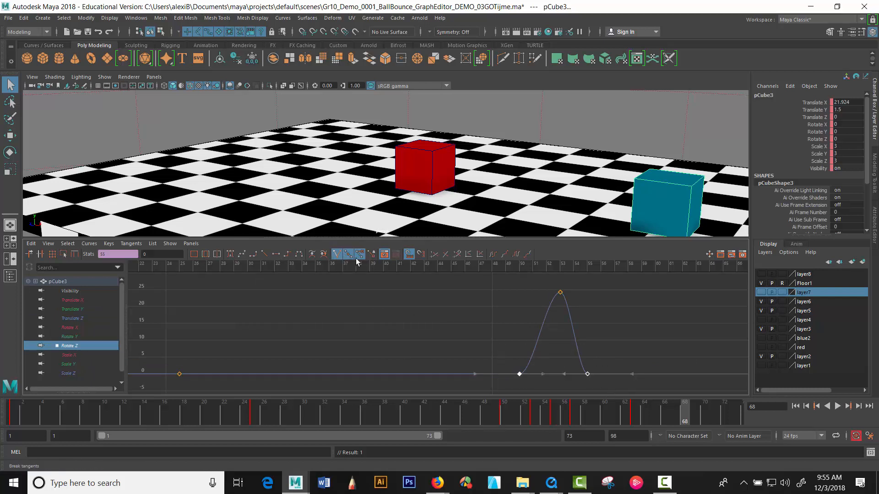
pyautogui.moveTo(541, 351); pyautogui.dragTo(526, 385)
pyautogui.moveTo(558, 387); pyautogui.dragTo(529, 298, button='middle')
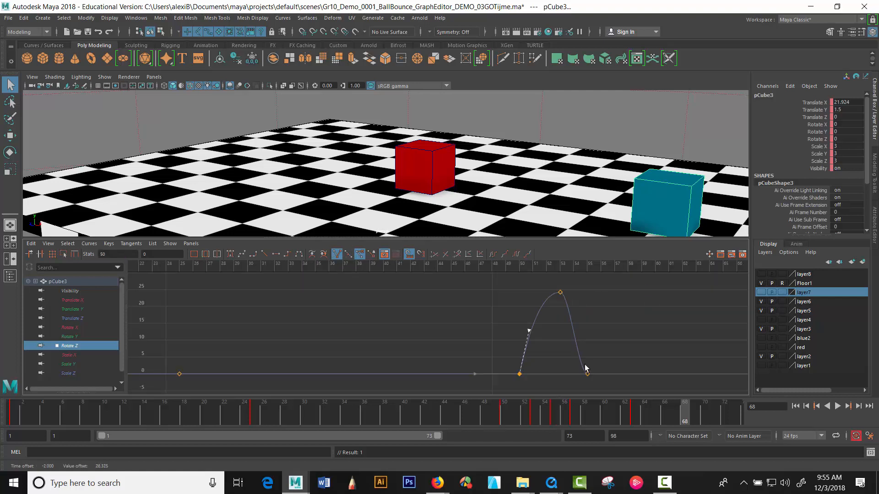
# Step: Raise the incoming Rotate Z handle of the blue cube's frame 55 key to steepen the rotation into landing
pyautogui.keyDown('alt'); pyautogui.moveTo(557, 362); pyautogui.dragTo(520, 331, button='middle'); pyautogui.keyUp('alt')
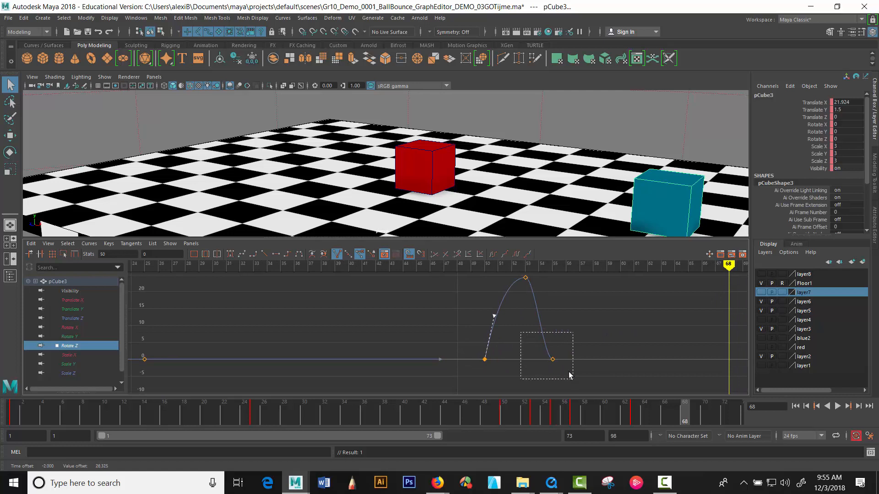
pyautogui.moveTo(568, 372); pyautogui.dragTo(572, 379)
pyautogui.moveTo(498, 343); pyautogui.dragTo(530, 375)
pyautogui.moveTo(530, 375); pyautogui.dragTo(570, 295, button='middle')
# Step: Enlarge the perspective view and save the scene as Gr10_Demo_0001_BallBounce_GraphEditor_DEMO_4_GraphGOTijme.ma
pyautogui.moveTo(343, 239); pyautogui.dragTo(335, 364)
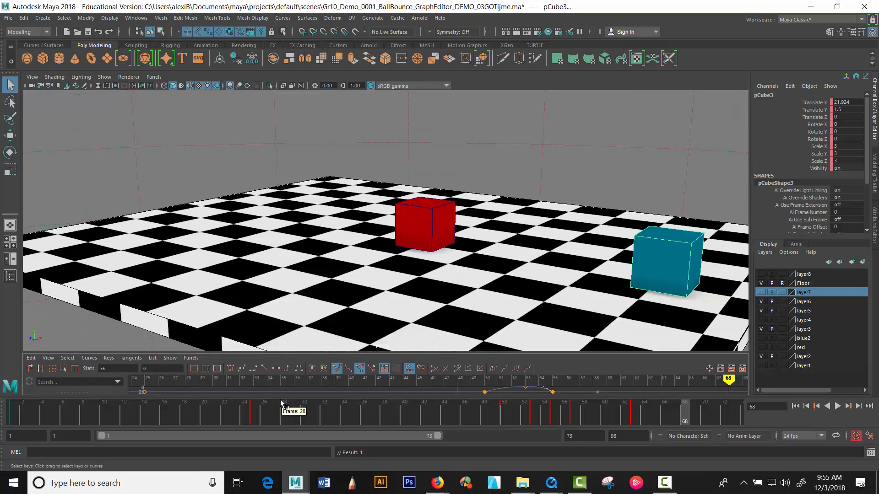
pyautogui.hotkey('ctrl', 'shift', 's')
pyautogui.click(218, 392)
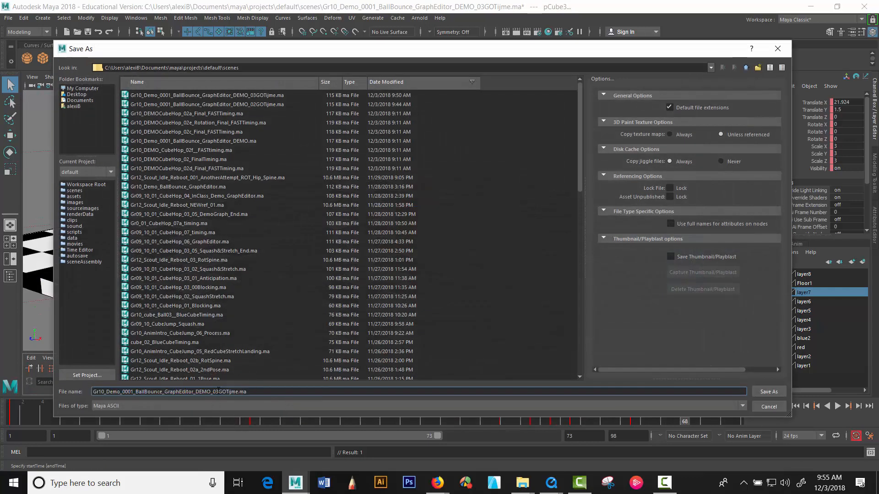
pyautogui.moveTo(219, 392); pyautogui.dragTo(214, 392)
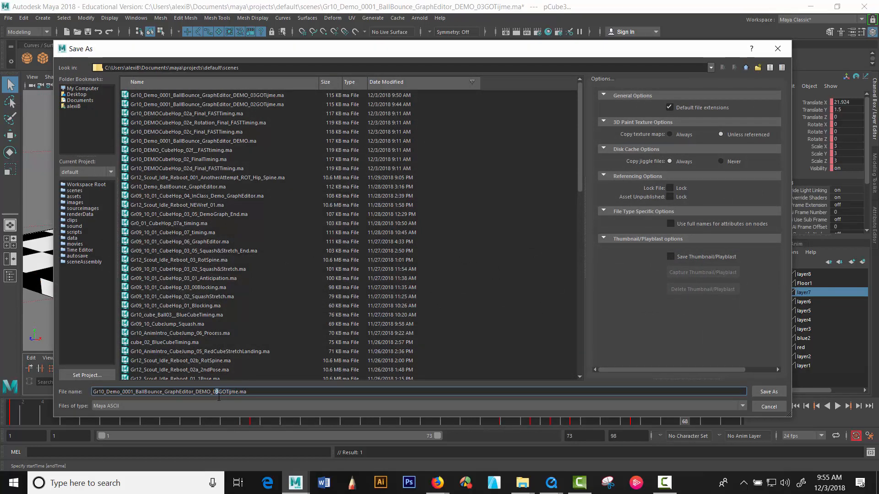
pyautogui.write('4_Graph')
pyautogui.press('Return')
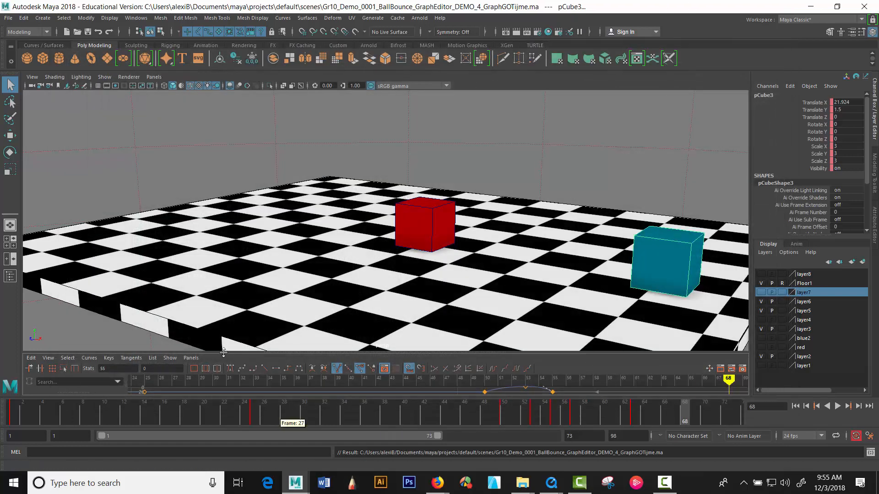
# Step: Return to frame 1 and create a playblast of the animation saved as the movie file Gr10_Demo_04Graph_GoTime
pyautogui.hotkey('alt', 'shift', 'v')
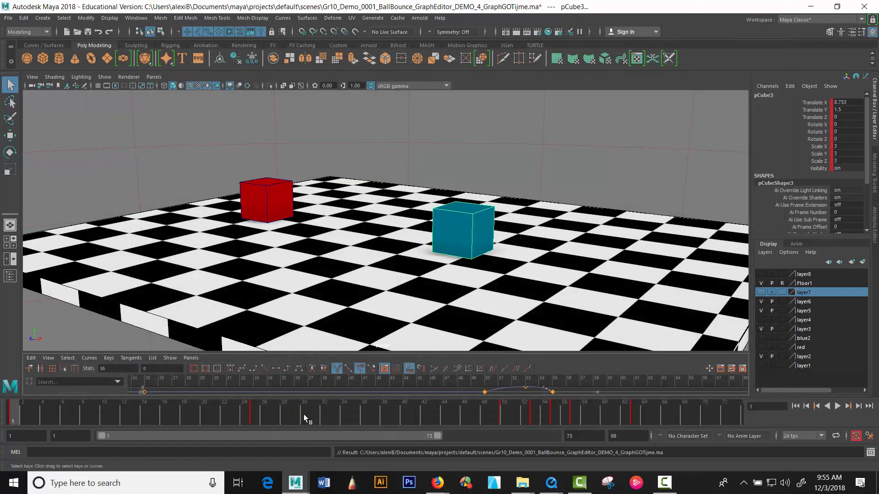
pyautogui.rightClick(304, 414)
pyautogui.click(401, 411)
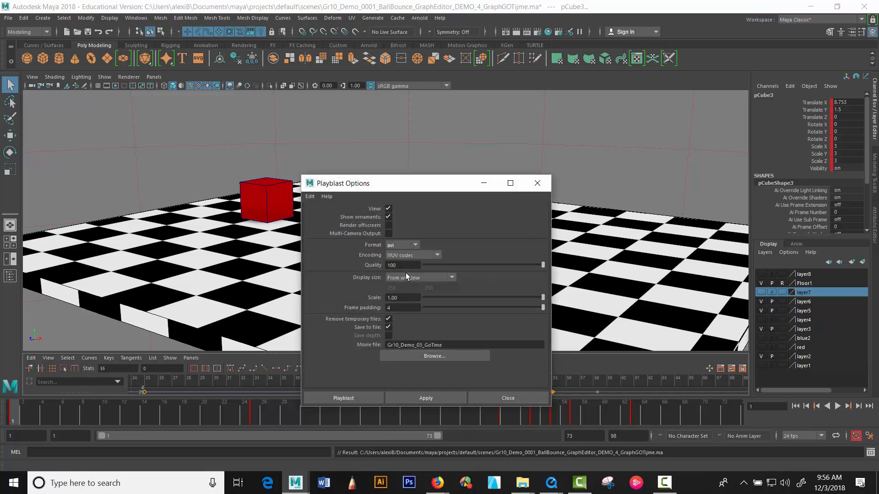
pyautogui.click(420, 345)
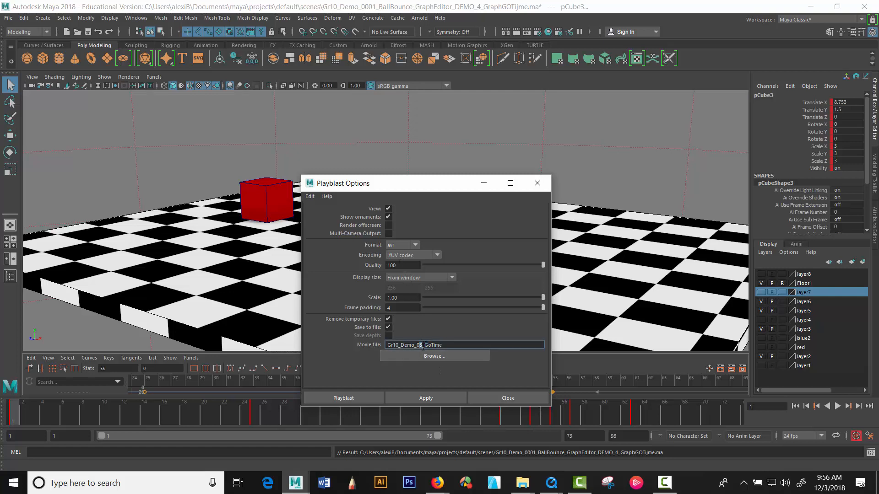
pyautogui.write('Graph')
pyautogui.click(410, 397)
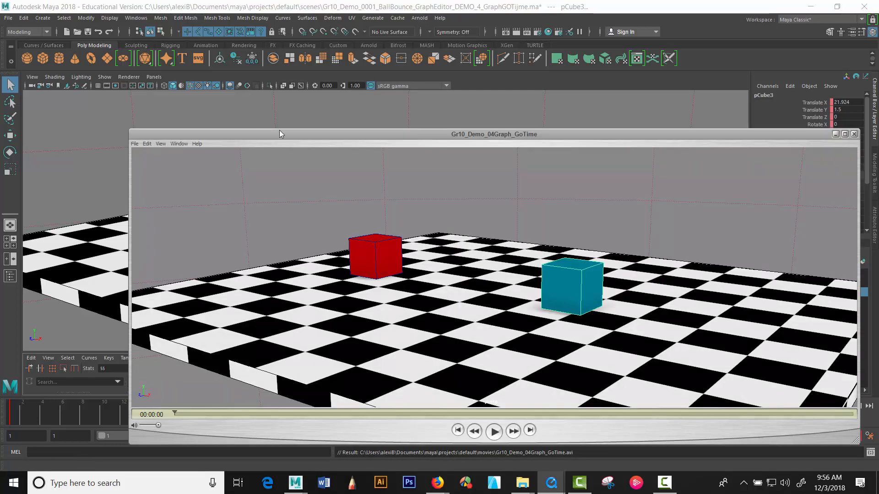
# Step: Move the playblast window clear of the timeline and play the movie repeatedly to review both cubes' jumps
pyautogui.moveTo(279, 130); pyautogui.dragTo(202, 38)
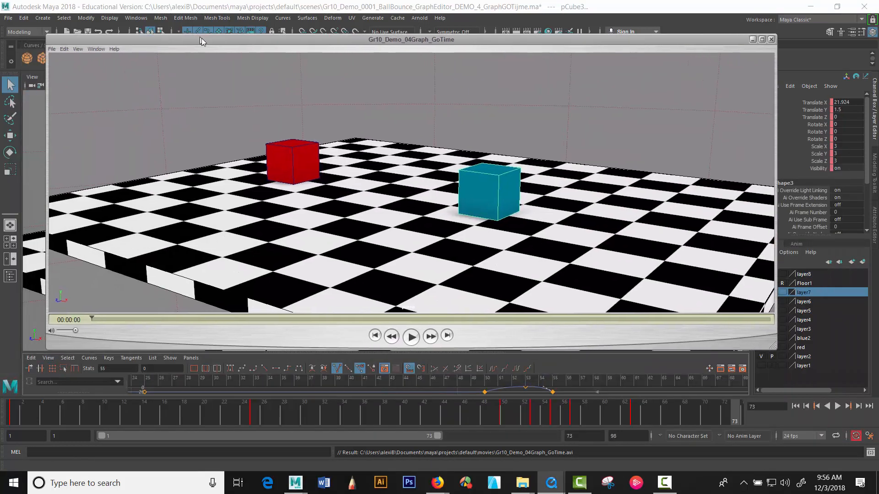
pyautogui.click(420, 343)
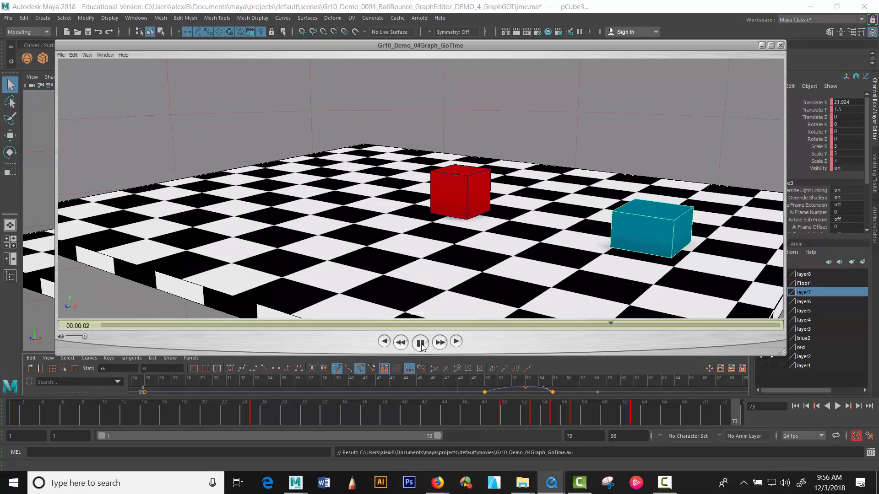
pyautogui.click(420, 343)
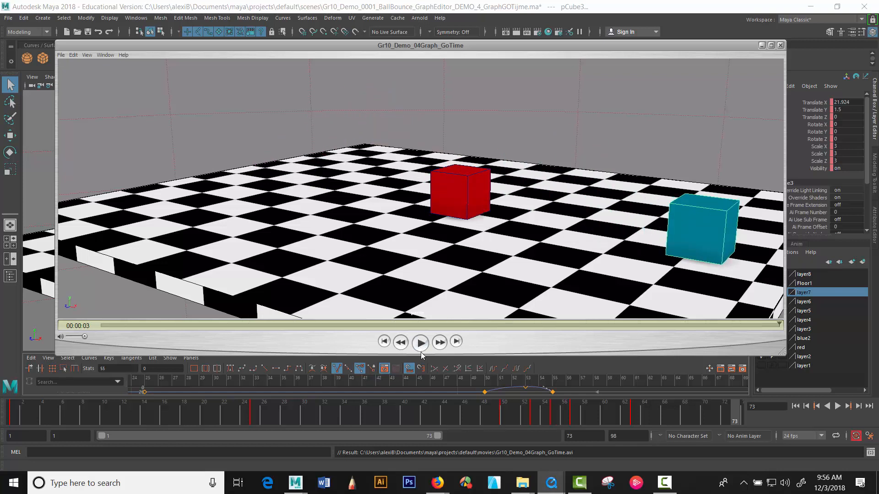
pyautogui.click(421, 351)
pyautogui.click(420, 349)
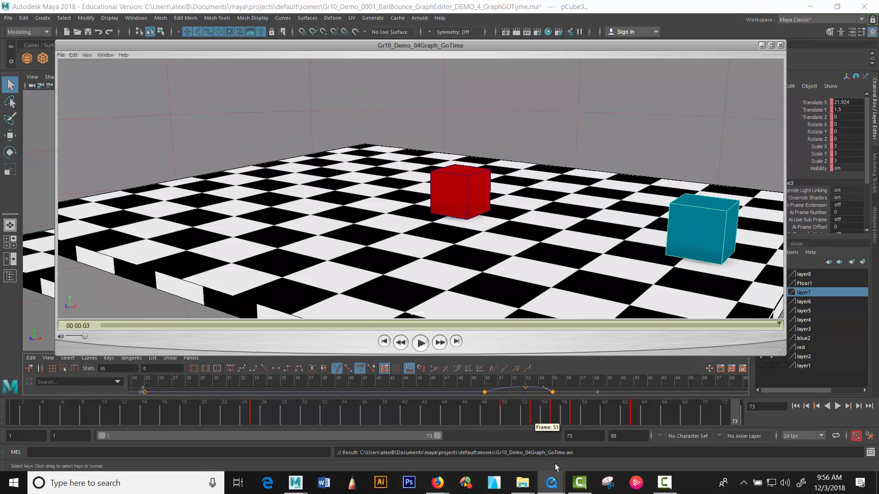
pyautogui.click(665, 486)
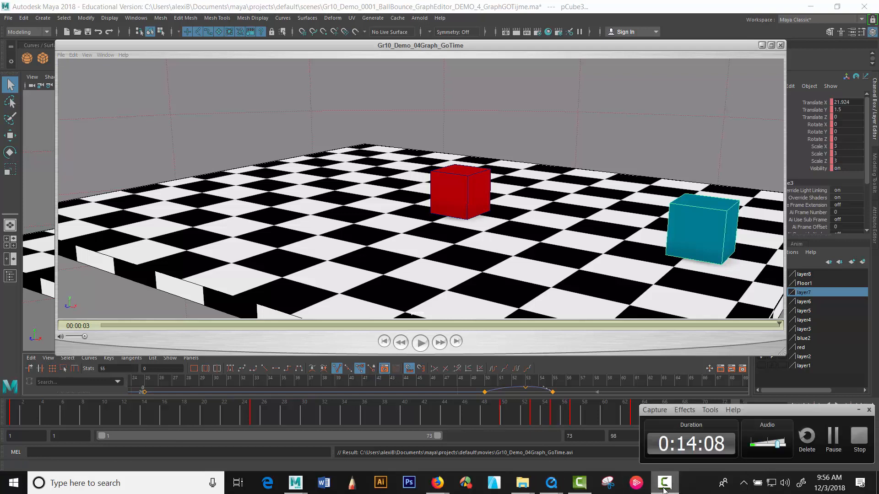